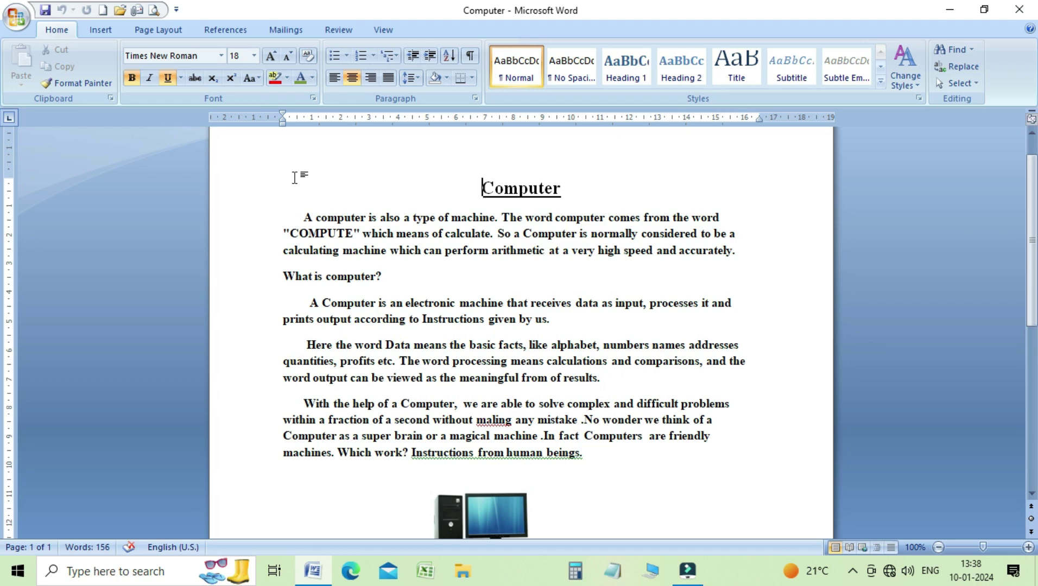
{"action": "key", "text": "Down"}
{"action": "key", "text": "Up"}
{"action": "key", "text": "Up"}
{"action": "key", "text": "Up"}
{"action": "key", "text": "Up"}
{"action": "key", "text": "Up"}
{"action": "key", "text": "Up"}
{"action": "key", "text": "Up"}
{"action": "key", "text": "Up"}
{"action": "key", "text": "Up"}
{"action": "key", "text": "Up"}
{"action": "key", "text": "Up"}
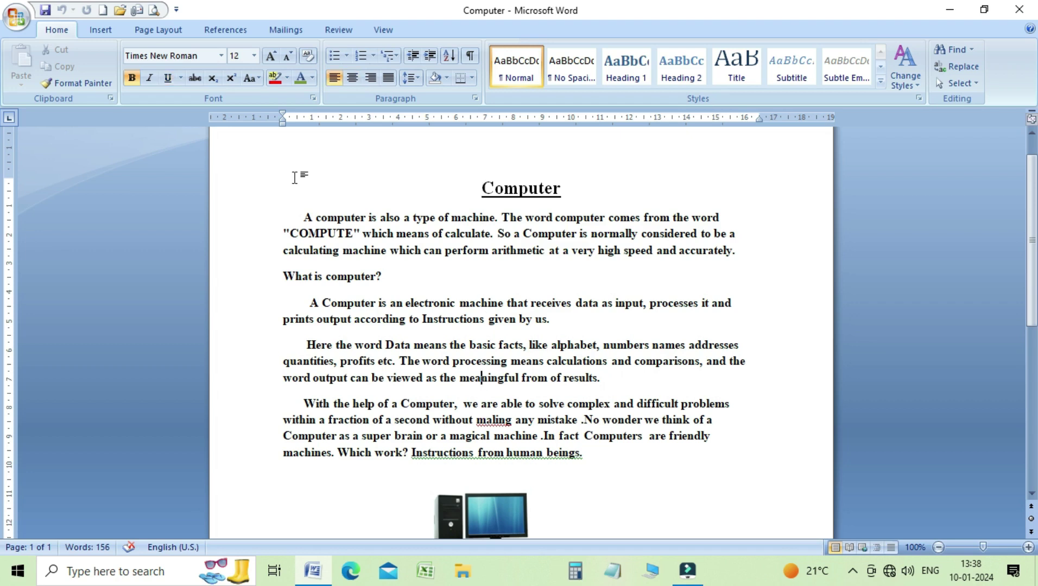
{"action": "key", "text": "Down"}
{"action": "key", "text": "Down"}
{"action": "key", "text": "Down"}
{"action": "key", "text": "Down"}
{"action": "key", "text": "Down"}
{"action": "key", "text": "Up"}
{"action": "key", "text": "Up"}
{"action": "key", "text": "Up"}
{"action": "key", "text": "Up"}
{"action": "key", "text": "Up"}
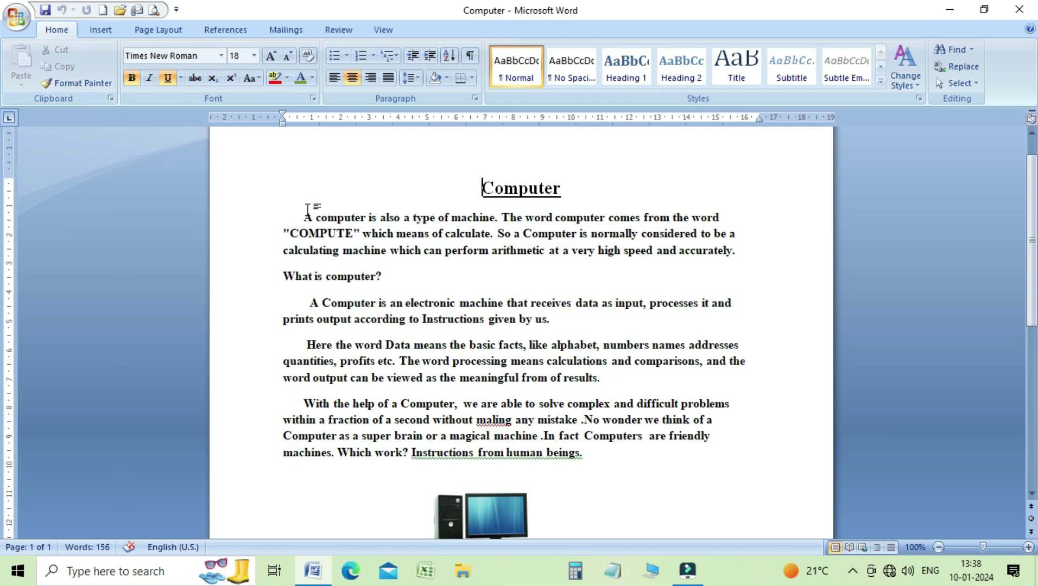
Step: Italicize the "Computer" heading together with the initial letter A of the first body paragraph
{"action": "left_click_drag", "start_coordinate": [313, 217], "coordinate": [304, 190]}
{"action": "left_click", "coordinate": [340, 203]}
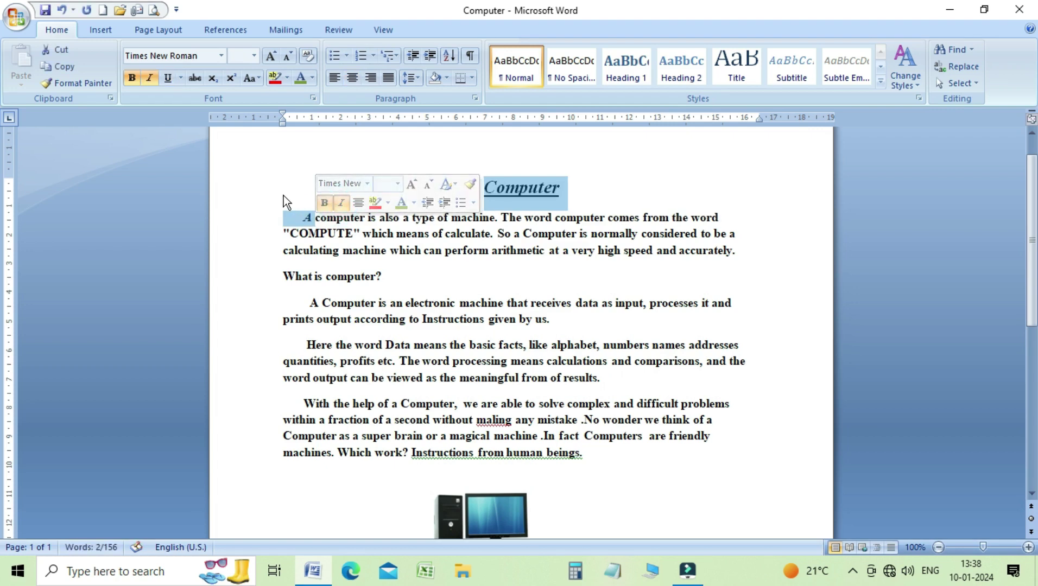
{"action": "left_click", "coordinate": [282, 193]}
Step: Try to copy the body paragraph beginning "A computer is also a type of machine"
{"action": "left_click_drag", "start_coordinate": [296, 208], "coordinate": [317, 232]}
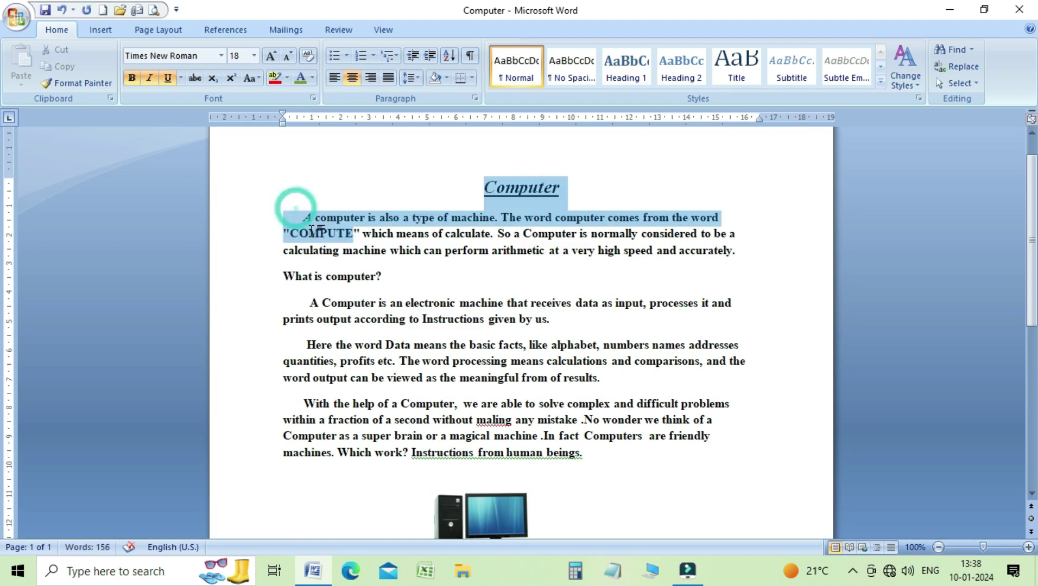
{"action": "left_click", "coordinate": [296, 195]}
{"action": "left_click", "coordinate": [303, 204]}
{"action": "left_click", "coordinate": [299, 212]}
{"action": "left_click_drag", "start_coordinate": [329, 235], "coordinate": [327, 235]}
{"action": "key", "text": "shift+Right"}
{"action": "key", "text": "shift+Right"}
{"action": "key", "text": "shift+Right"}
{"action": "key", "text": "shift+Right"}
{"action": "key", "text": "shift+Right"}
{"action": "key", "text": "shift+Right"}
{"action": "key", "text": "shift+Right"}
{"action": "key", "text": "shift+Right"}
{"action": "key", "text": "shift+Right"}
{"action": "key", "text": "shift+Right"}
{"action": "key", "text": "shift+Right"}
{"action": "key", "text": "shift+Right"}
{"action": "key", "text": "shift+Right"}
{"action": "key", "text": "shift+Right"}
{"action": "key", "text": "shift+Right"}
{"action": "key", "text": "shift+Right"}
{"action": "key", "text": "shift+Right"}
{"action": "key", "text": "shift+Right"}
{"action": "key", "text": "shift+Right"}
{"action": "key", "text": "shift+Right"}
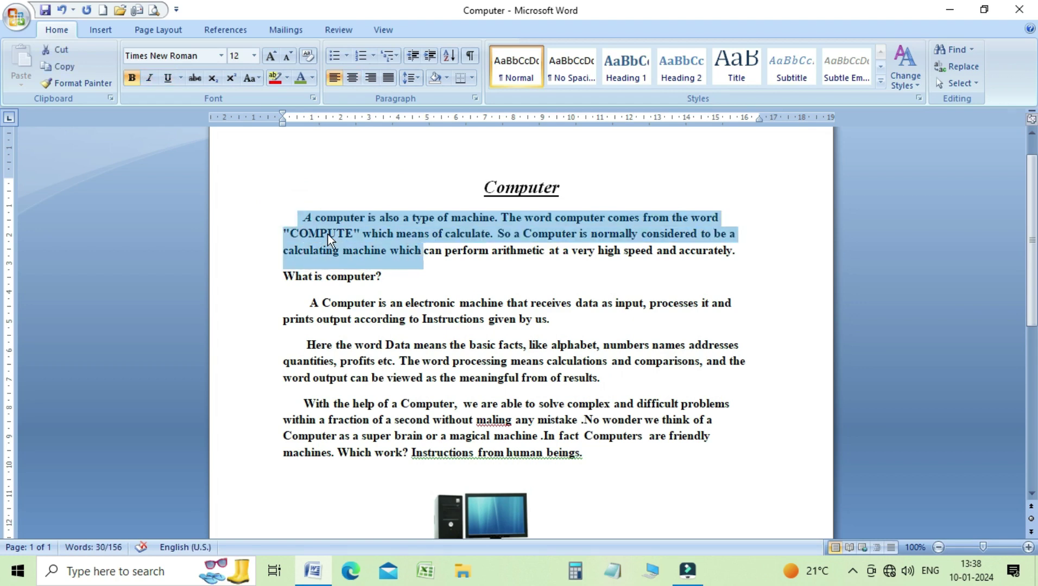
{"action": "key", "text": "shift+Right"}
{"action": "key", "text": "shift+Right"}
{"action": "key", "text": "shift+Right"}
{"action": "key", "text": "shift+Right"}
{"action": "key", "text": "shift+Right"}
{"action": "key", "text": "shift+Right"}
{"action": "key", "text": "shift+Right"}
{"action": "key", "text": "shift+Right"}
{"action": "key", "text": "shift+Right"}
{"action": "key", "text": "shift+Right"}
{"action": "key", "text": "shift+Right"}
{"action": "key", "text": "shift+Right"}
{"action": "key", "text": "shift+Right"}
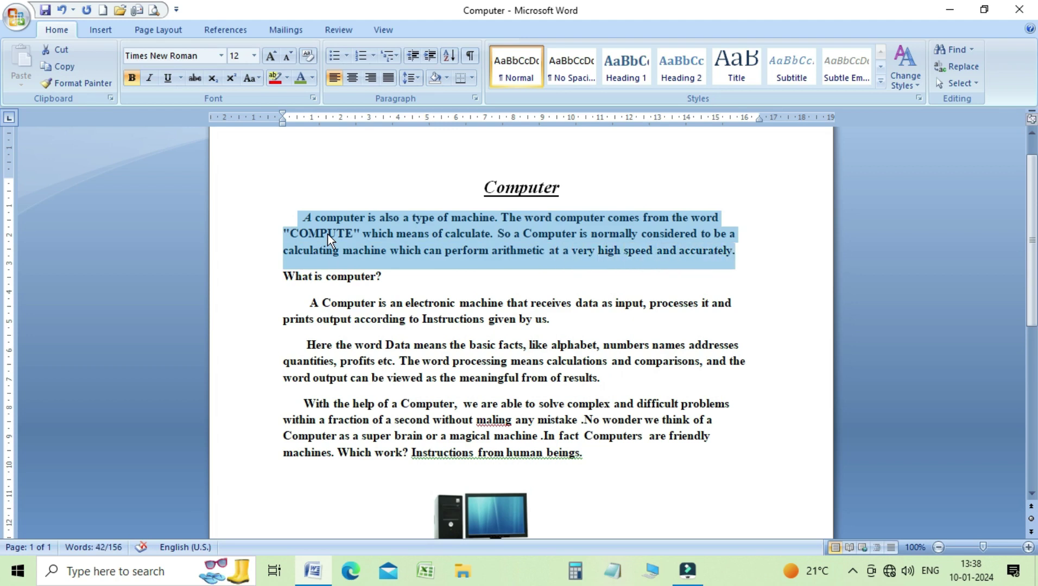
{"action": "left_click", "coordinate": [65, 67]}
{"action": "left_click", "coordinate": [468, 286]}
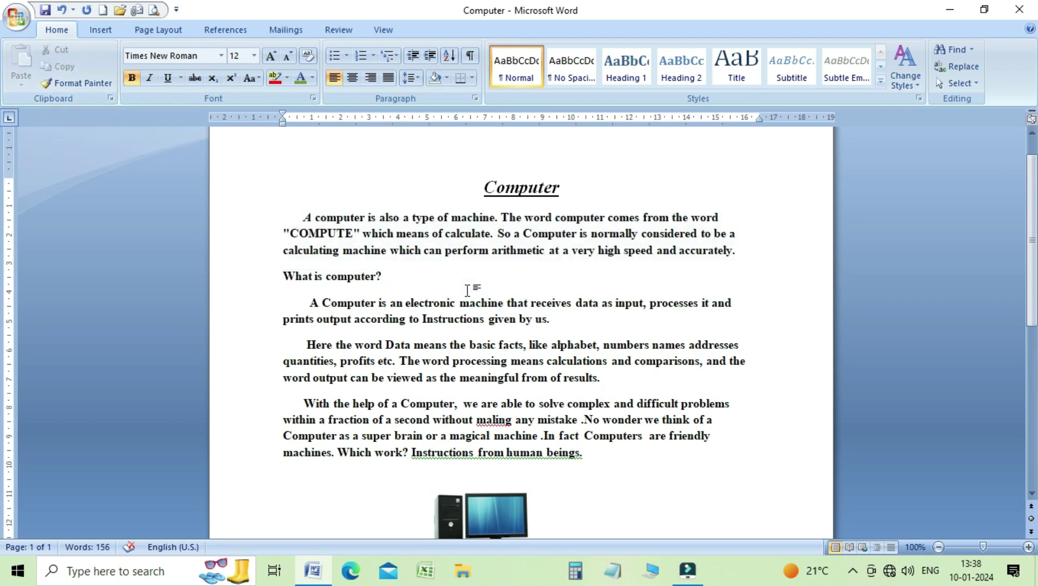
Step: Show the Clipboard contents and copy the whole first body paragraph, from "A computer is also" through "accurately."
{"action": "left_click", "coordinate": [110, 97]}
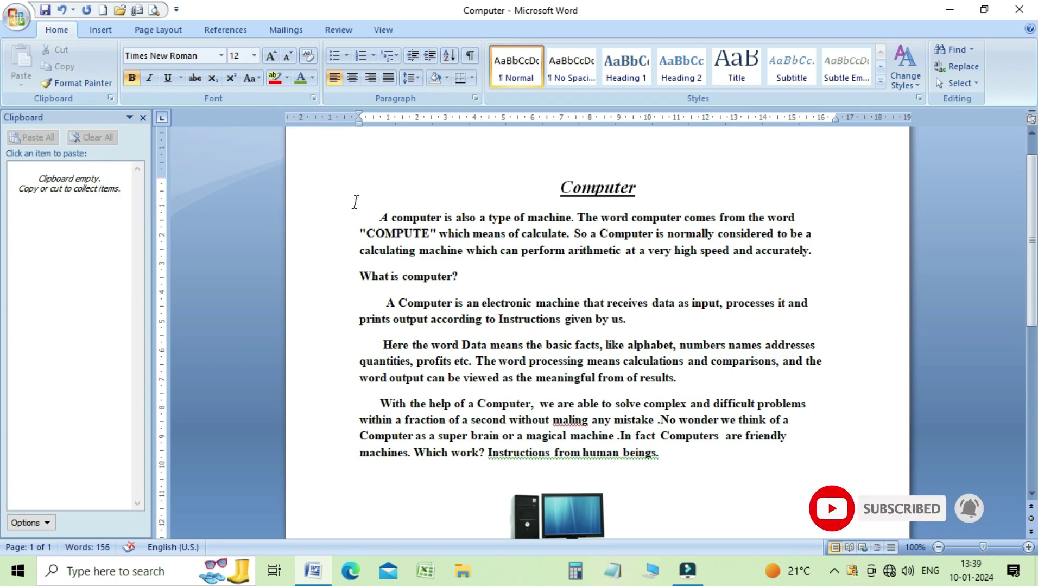
{"action": "left_click", "coordinate": [382, 215]}
{"action": "key", "text": "shift+Down"}
{"action": "key", "text": "shift+Down"}
{"action": "key", "text": "shift+Right"}
{"action": "key", "text": "shift+Right"}
{"action": "key", "text": "shift+Right"}
{"action": "key", "text": "shift+Right"}
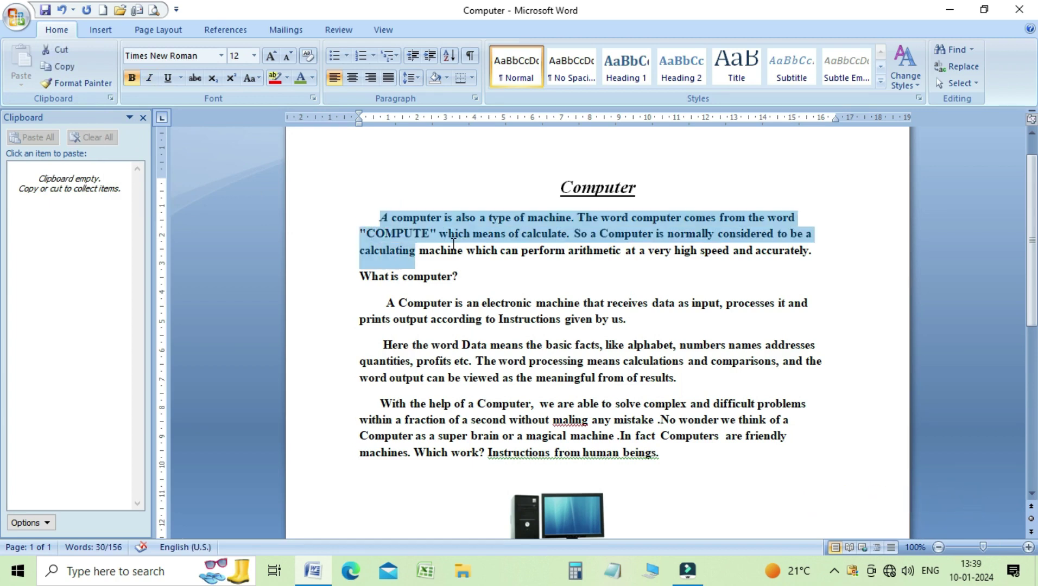
{"action": "key", "text": "shift+Right"}
{"action": "key", "text": "shift+Right"}
{"action": "key", "text": "shift+Right"}
{"action": "key", "text": "shift+Right"}
{"action": "key", "text": "shift+Right"}
{"action": "key", "text": "shift+Right"}
{"action": "key", "text": "shift+Right"}
{"action": "key", "text": "shift+Right"}
{"action": "key", "text": "shift+Right"}
{"action": "key", "text": "shift+Right"}
{"action": "key", "text": "shift+Right"}
{"action": "key", "text": "shift+Right"}
{"action": "key", "text": "shift+Right"}
{"action": "key", "text": "shift+Right"}
{"action": "key", "text": "shift+Right"}
{"action": "key", "text": "shift+Right"}
{"action": "key", "text": "shift+Right"}
{"action": "key", "text": "shift+Right"}
{"action": "key", "text": "shift+Right"}
{"action": "key", "text": "shift+Right"}
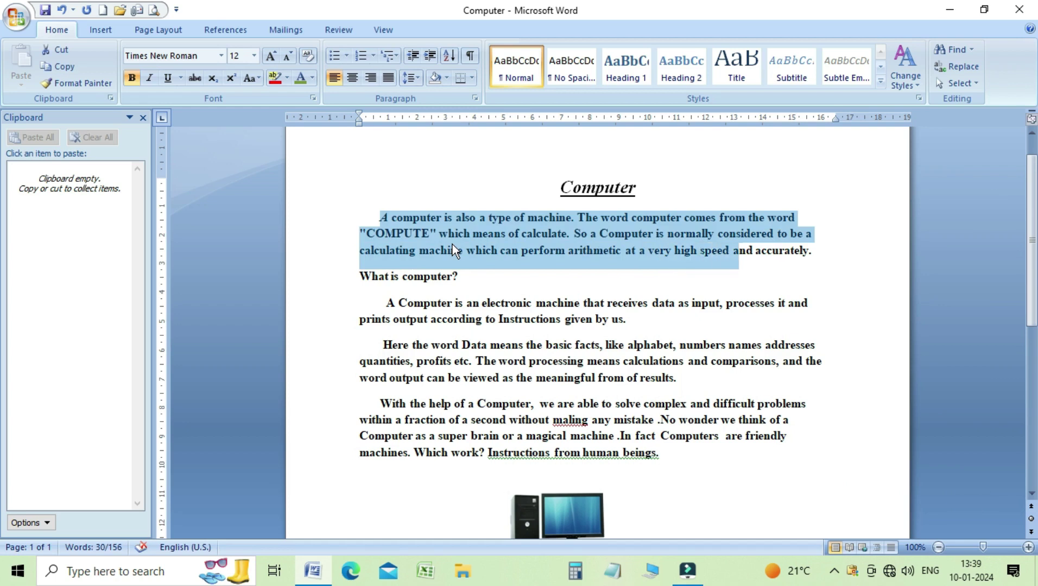
{"action": "key", "text": "shift+Right"}
{"action": "key", "text": "shift+Right"}
{"action": "key", "text": "shift+Right"}
{"action": "key", "text": "shift+Right"}
{"action": "key", "text": "shift+Right"}
{"action": "key", "text": "shift+Right"}
{"action": "key", "text": "shift+Right"}
{"action": "key", "text": "shift+Right"}
{"action": "key", "text": "shift+Right"}
{"action": "key", "text": "shift+Right"}
{"action": "key", "text": "shift+Right"}
{"action": "key", "text": "shift+Right"}
{"action": "key", "text": "shift+Right"}
{"action": "key", "text": "shift+Right"}
{"action": "key", "text": "shift+Right"}
{"action": "key", "text": "shift+Right"}
{"action": "key", "text": "ctrl+c"}
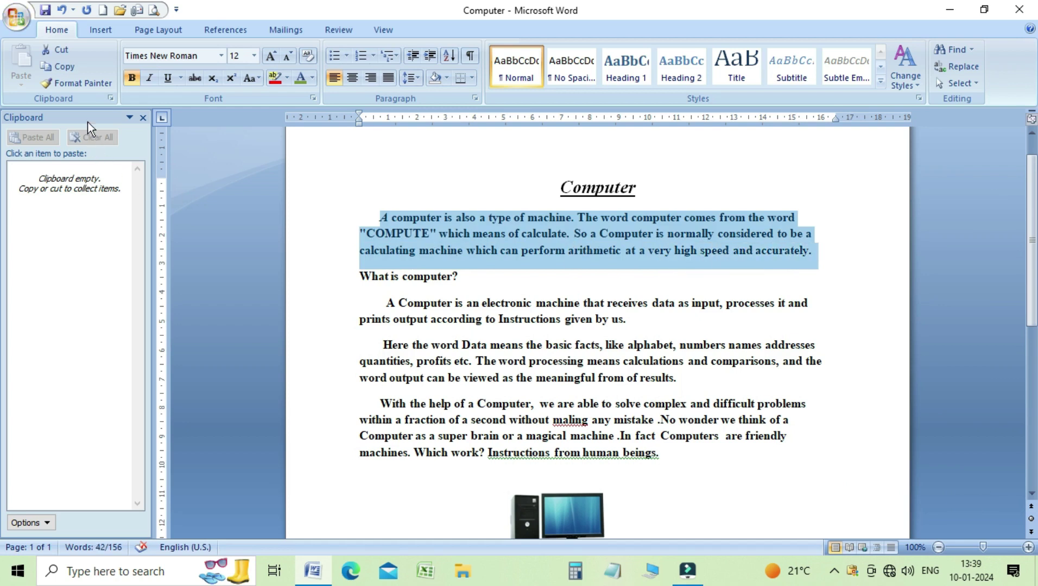
{"action": "left_click", "coordinate": [64, 66]}
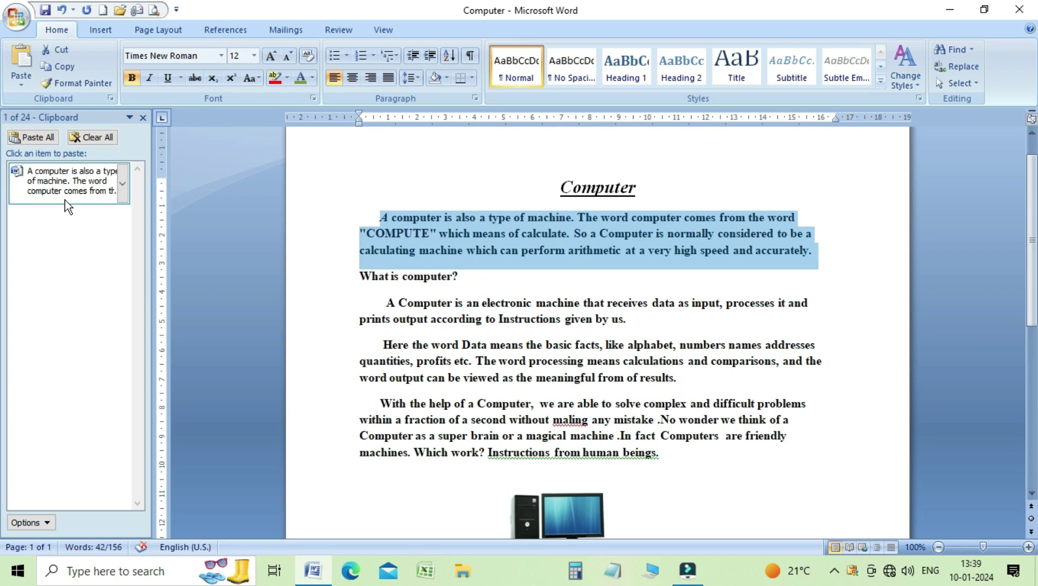
Step: Paste the copied paragraph on the empty line at the end of the document, below the computer picture
{"action": "key", "text": "Down"}
{"action": "key", "text": "Down"}
{"action": "key", "text": "Down"}
{"action": "key", "text": "Down"}
{"action": "key", "text": "Down"}
{"action": "key", "text": "Down"}
{"action": "key", "text": "Down"}
{"action": "key", "text": "Down"}
{"action": "key", "text": "Down"}
{"action": "key", "text": "Down"}
{"action": "key", "text": "Down"}
{"action": "key", "text": "Down"}
{"action": "key", "text": "Down"}
{"action": "key", "text": "Down"}
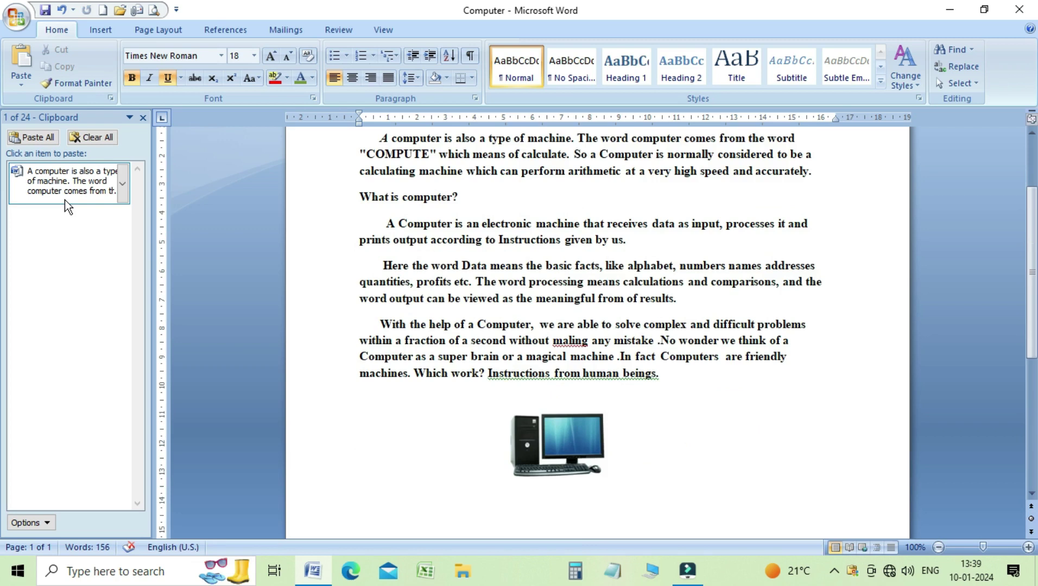
{"action": "key", "text": "Down"}
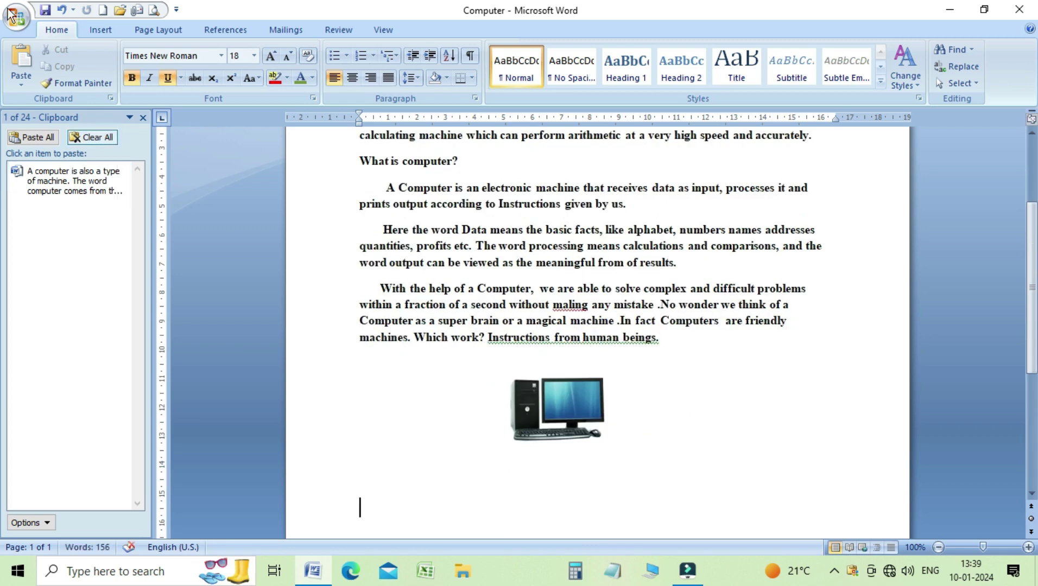
{"action": "left_click", "coordinate": [31, 62]}
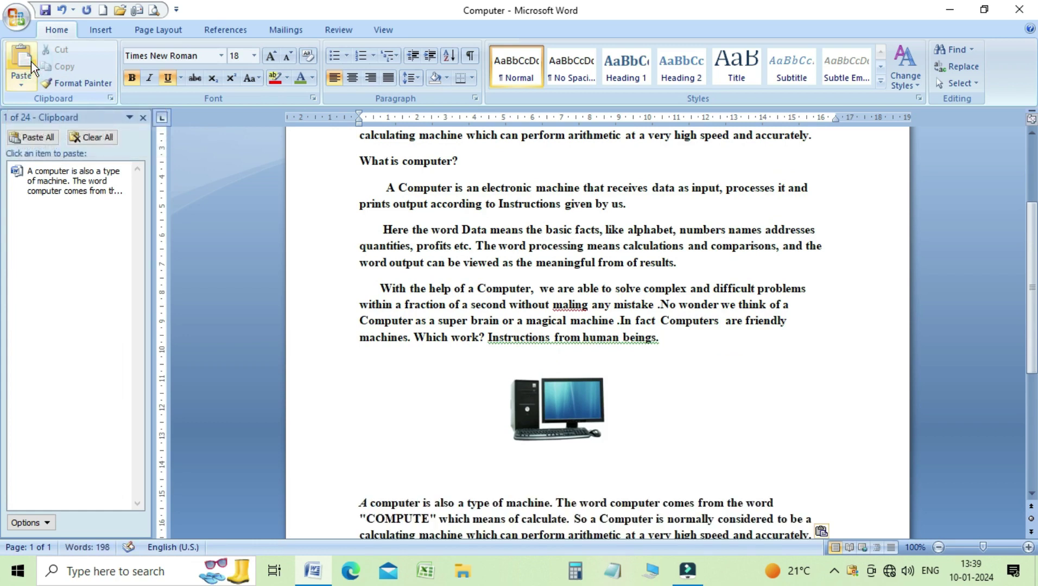
{"action": "scroll", "coordinate": [502, 343], "scroll_direction": "down", "scroll_amount": 2}
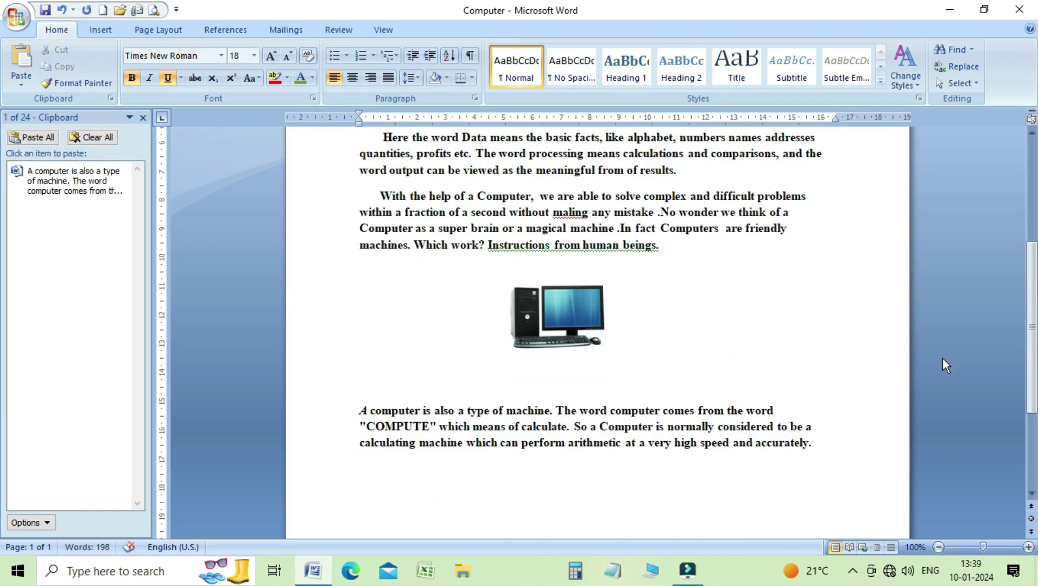
Step: Move the line "What is computer?" from below the first paragraph to the end of the document by cutting and pasting
{"action": "left_click_drag", "start_coordinate": [1030, 328], "coordinate": [1032, 245]}
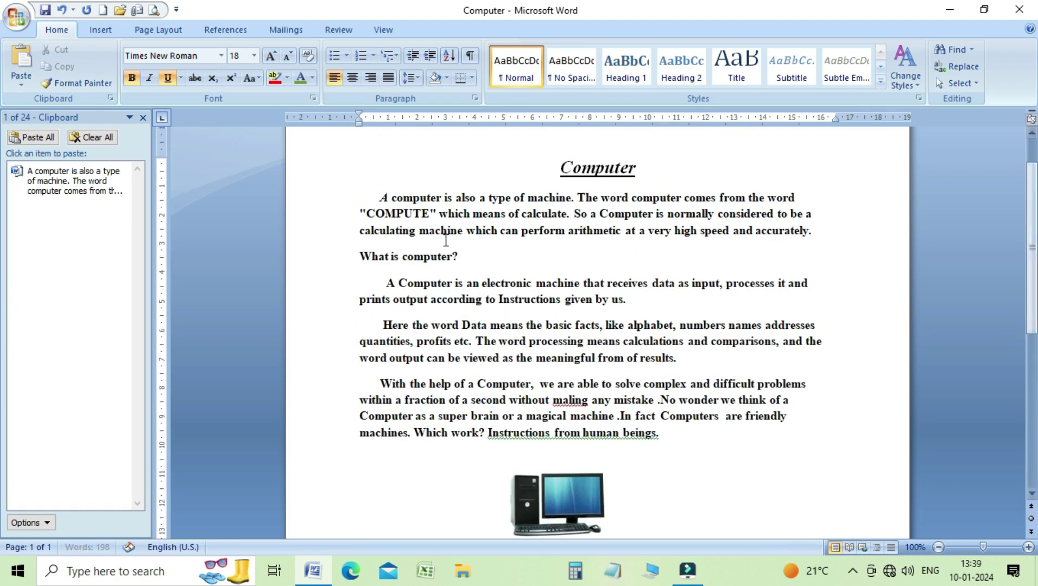
{"action": "left_click", "coordinate": [360, 257]}
{"action": "left_click_drag", "start_coordinate": [360, 256], "coordinate": [470, 261]}
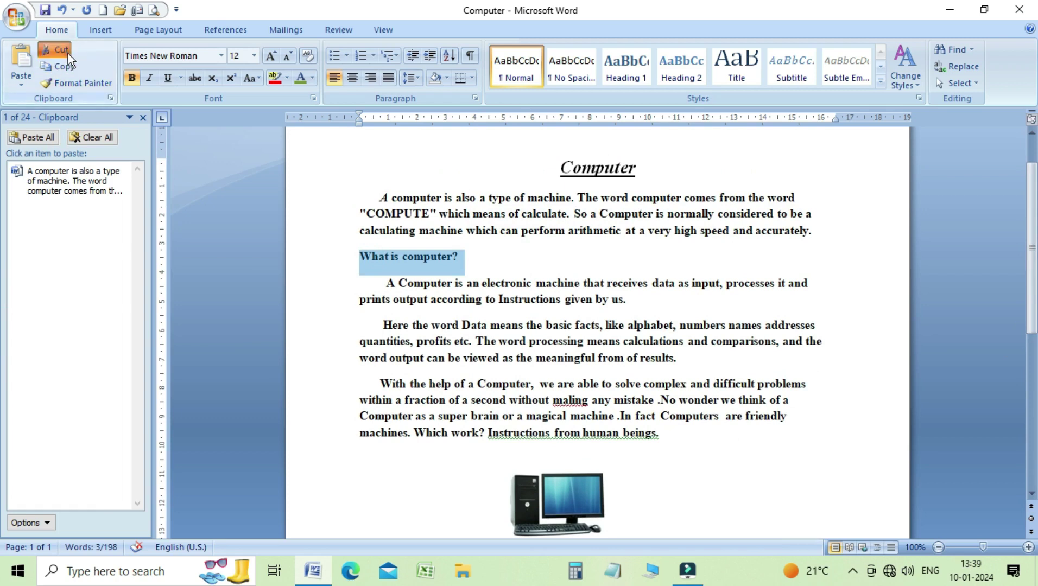
{"action": "left_click", "coordinate": [67, 53]}
{"action": "left_click_drag", "start_coordinate": [1031, 284], "coordinate": [1004, 395]}
{"action": "left_click", "coordinate": [456, 427]}
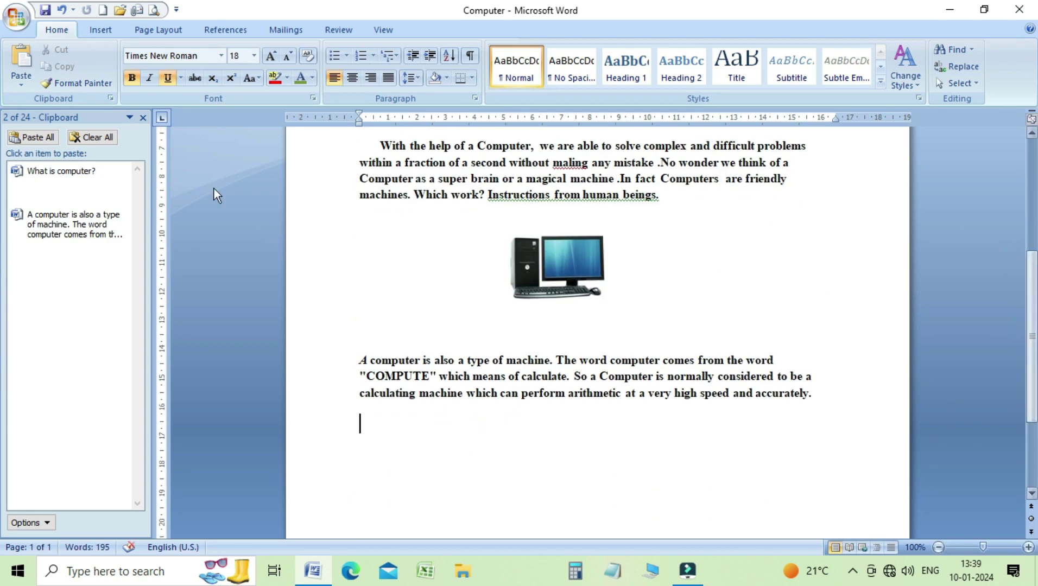
{"action": "left_click", "coordinate": [21, 71]}
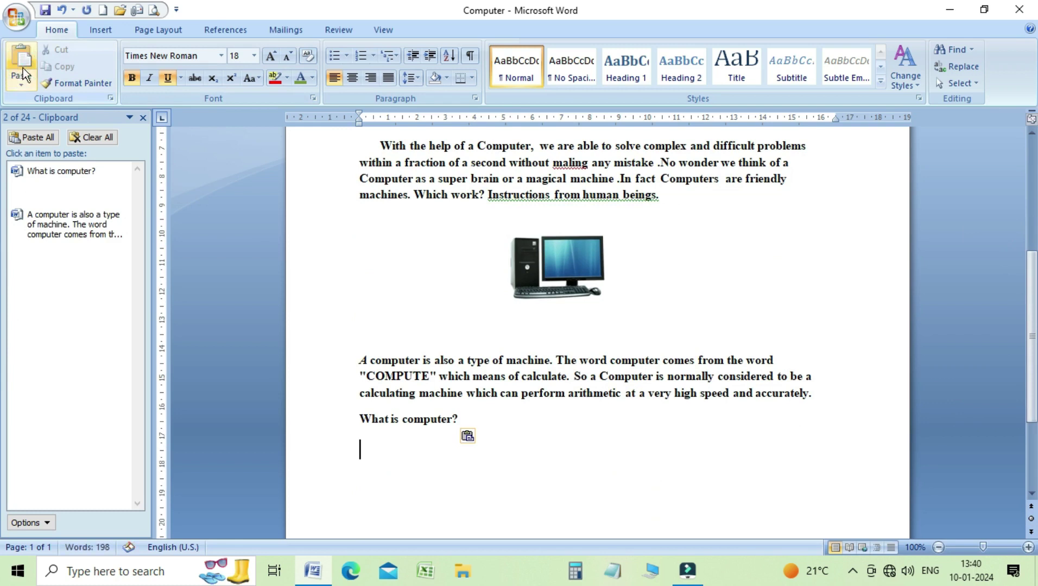
Step: Copy the computer picture and paste it on a new line after "What is computer?" at the document's end
{"action": "left_click_drag", "start_coordinate": [1032, 319], "coordinate": [1032, 284]}
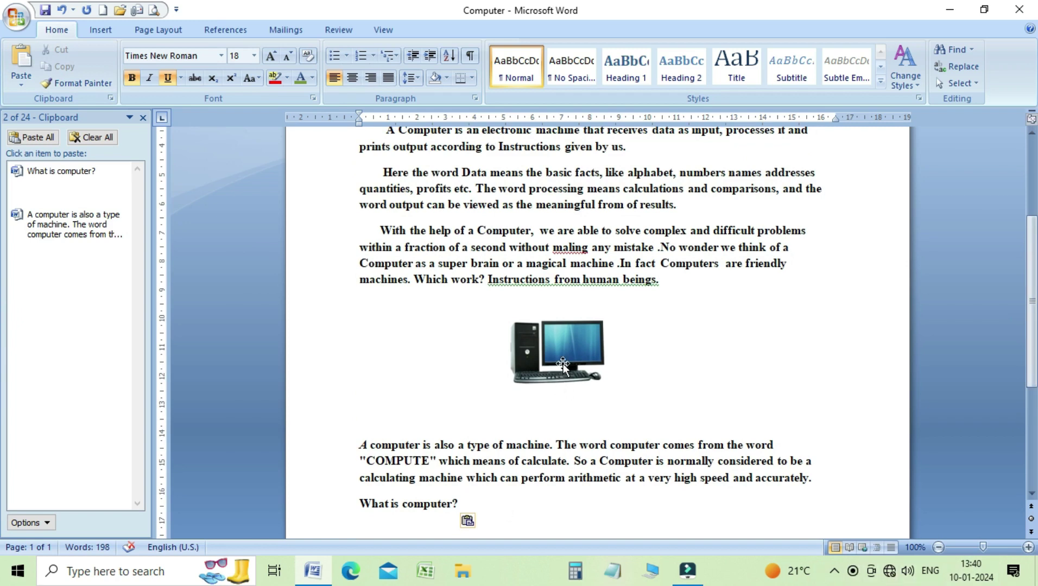
{"action": "left_click", "coordinate": [563, 365]}
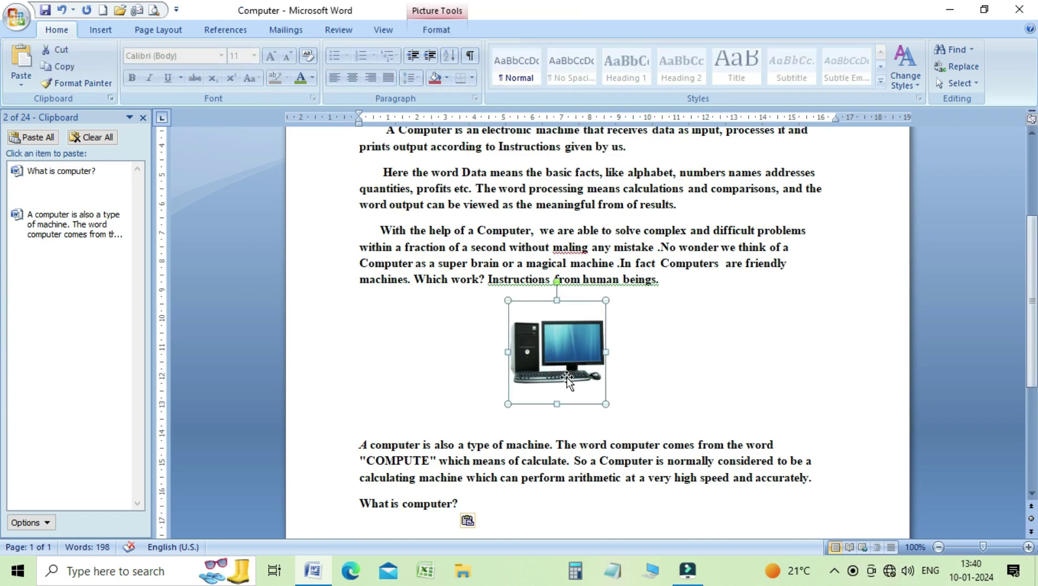
{"action": "left_click", "coordinate": [63, 67]}
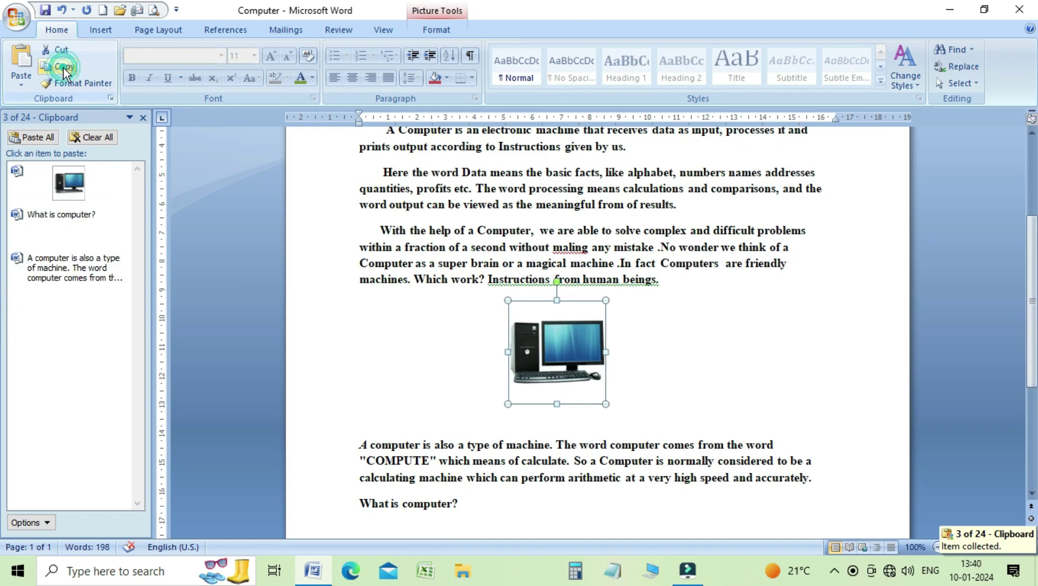
{"action": "left_click", "coordinate": [486, 510]}
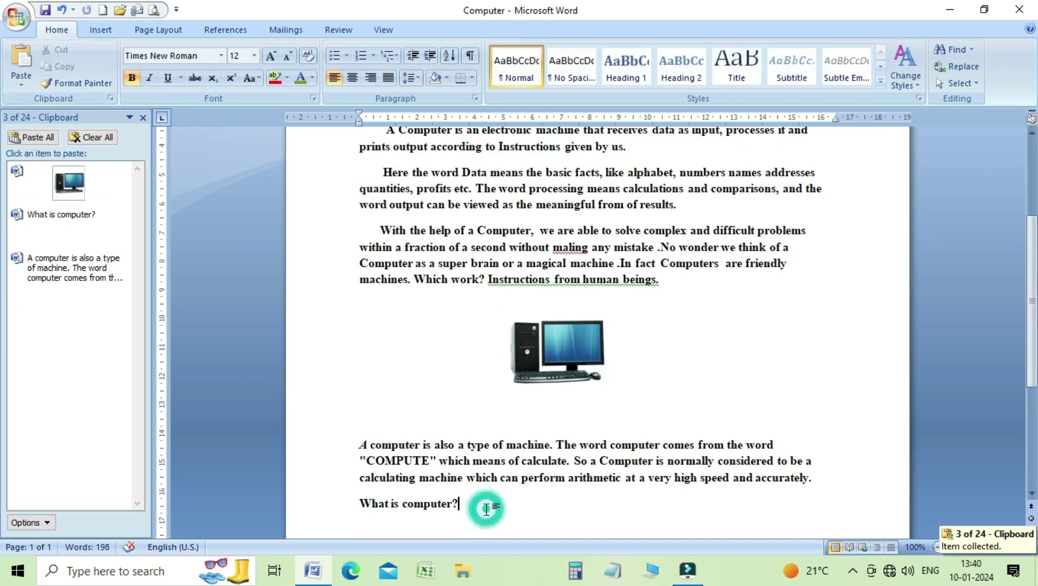
{"action": "key", "text": "Return"}
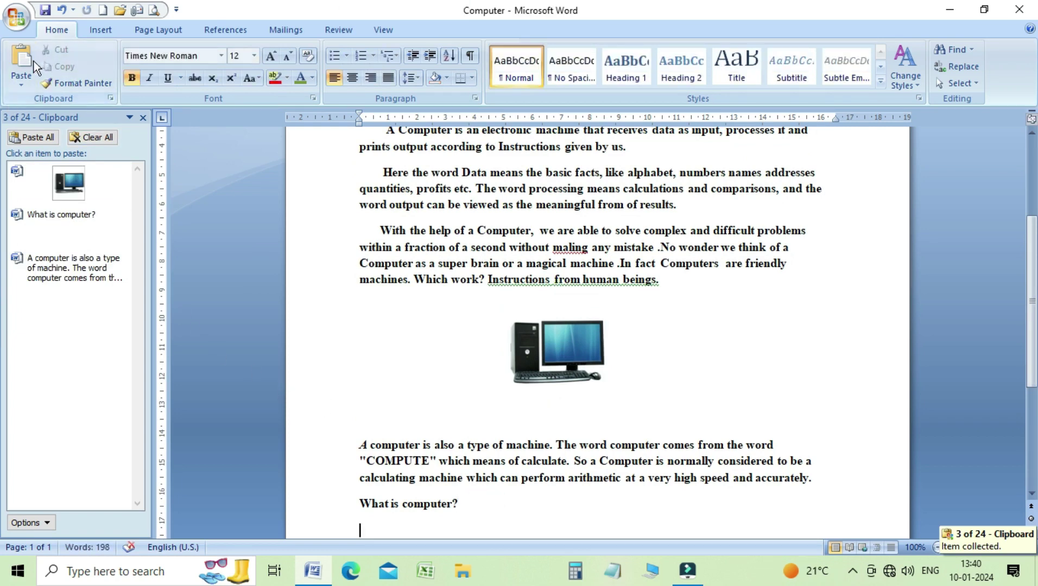
{"action": "left_click", "coordinate": [20, 63]}
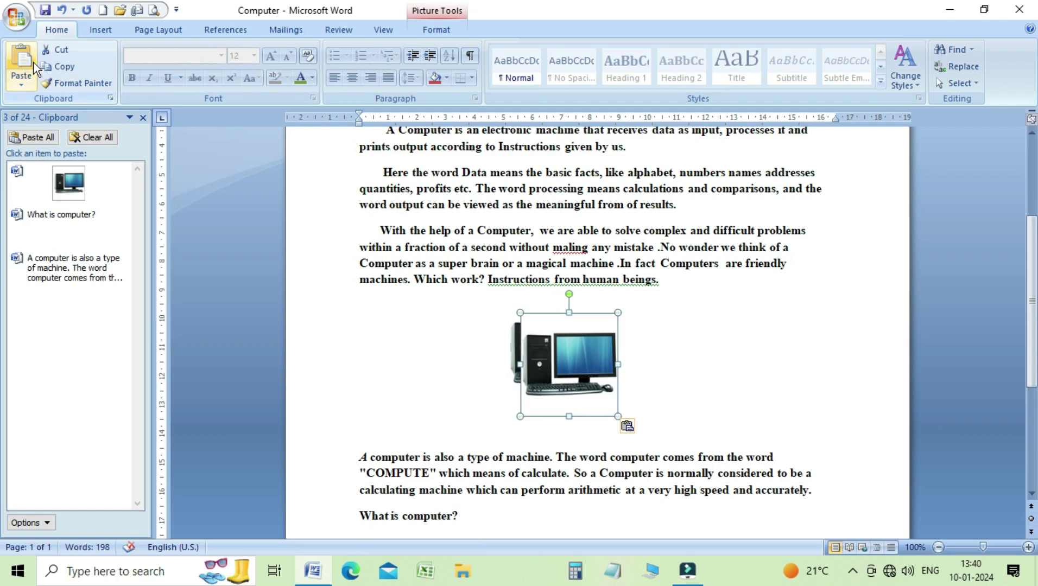
Step: Copy all body text under the heading, through "Instructions from human beings.", and paste it at the end of the document
{"action": "left_click_drag", "start_coordinate": [1031, 301], "coordinate": [1034, 223]}
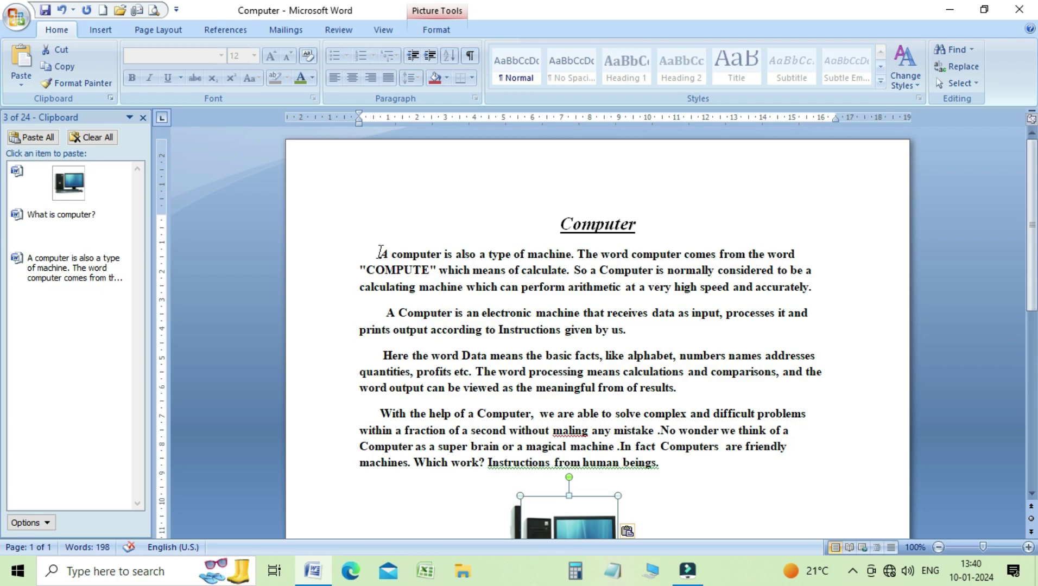
{"action": "left_click_drag", "start_coordinate": [380, 252], "coordinate": [712, 466]}
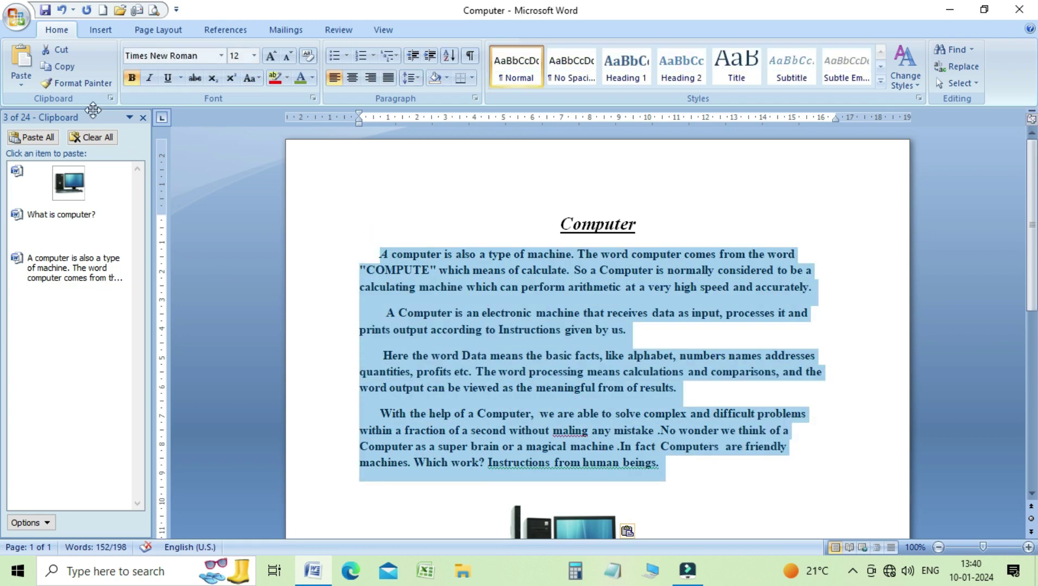
{"action": "left_click", "coordinate": [54, 66]}
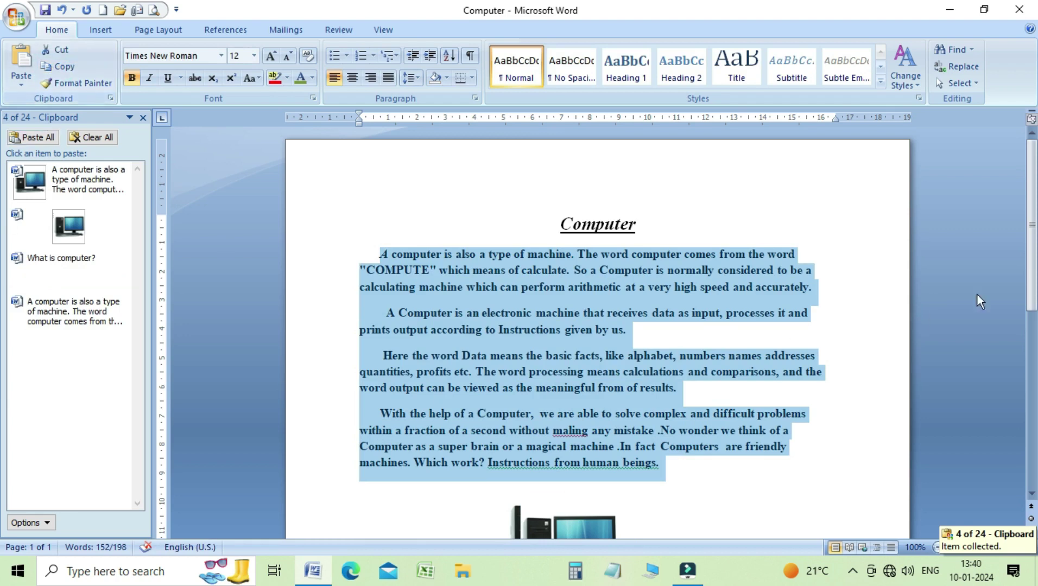
{"action": "key", "text": "ctrl+End"}
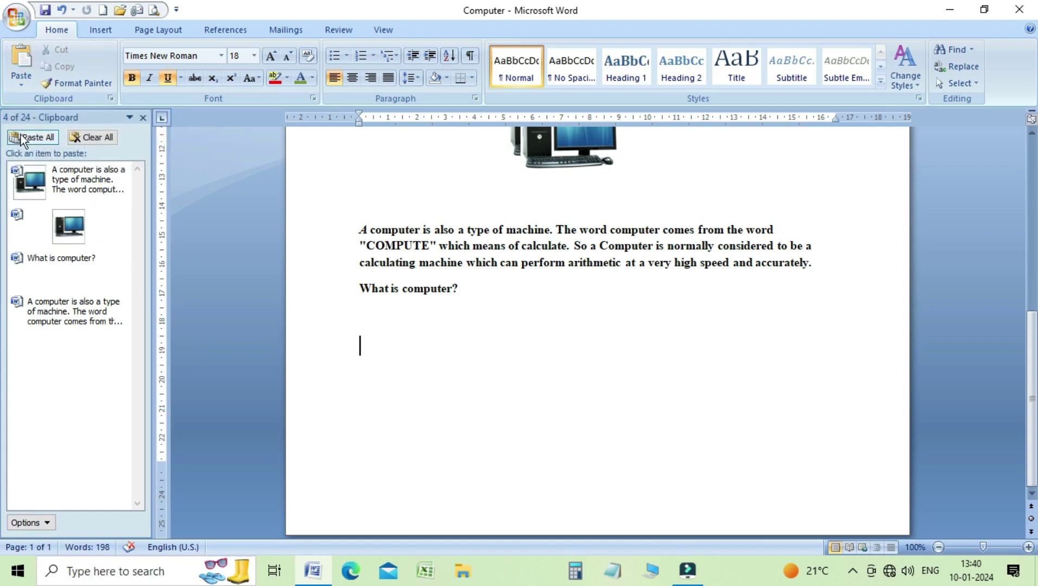
{"action": "left_click", "coordinate": [20, 60]}
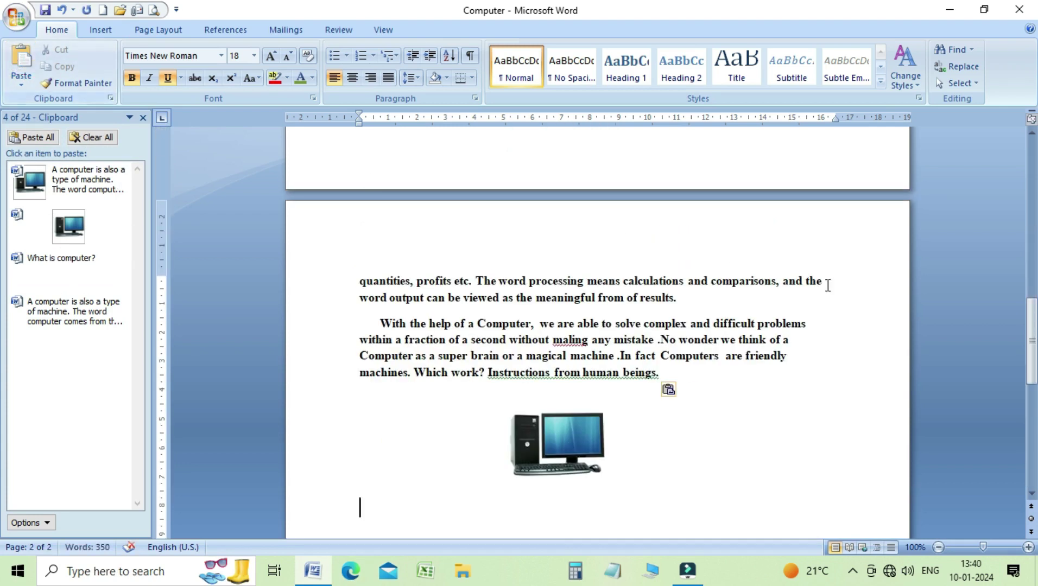
Step: Paste the copied body text once more at the document's end and close the Clipboard pane
{"action": "mouse_move", "coordinate": [1033, 370]}
{"action": "left_mouse_down"}
{"action": "mouse_move", "coordinate": [1034, 196]}
{"action": "mouse_move", "coordinate": [1034, 373]}
{"action": "left_mouse_up"}
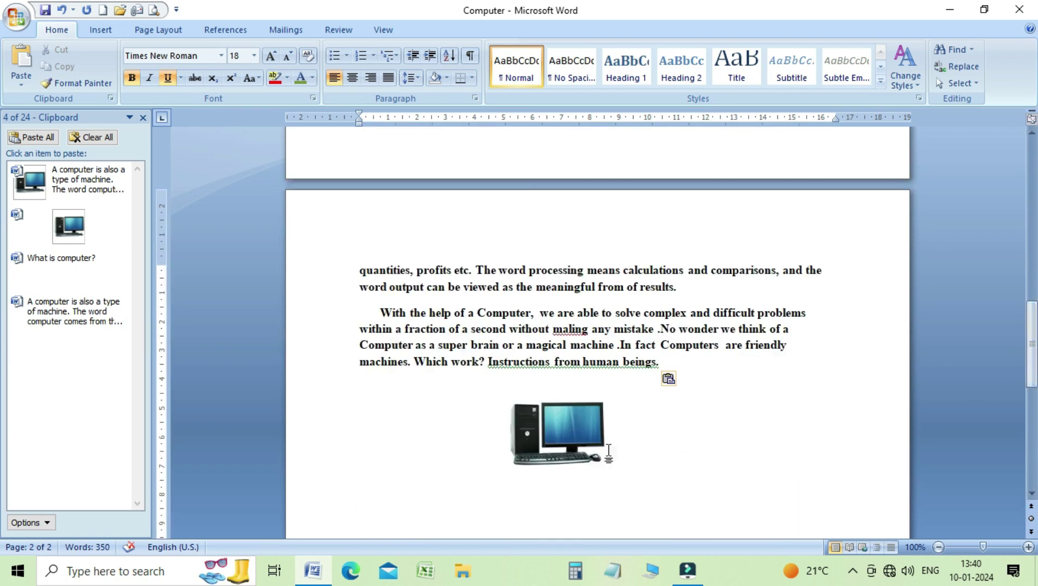
{"action": "left_click", "coordinate": [25, 66]}
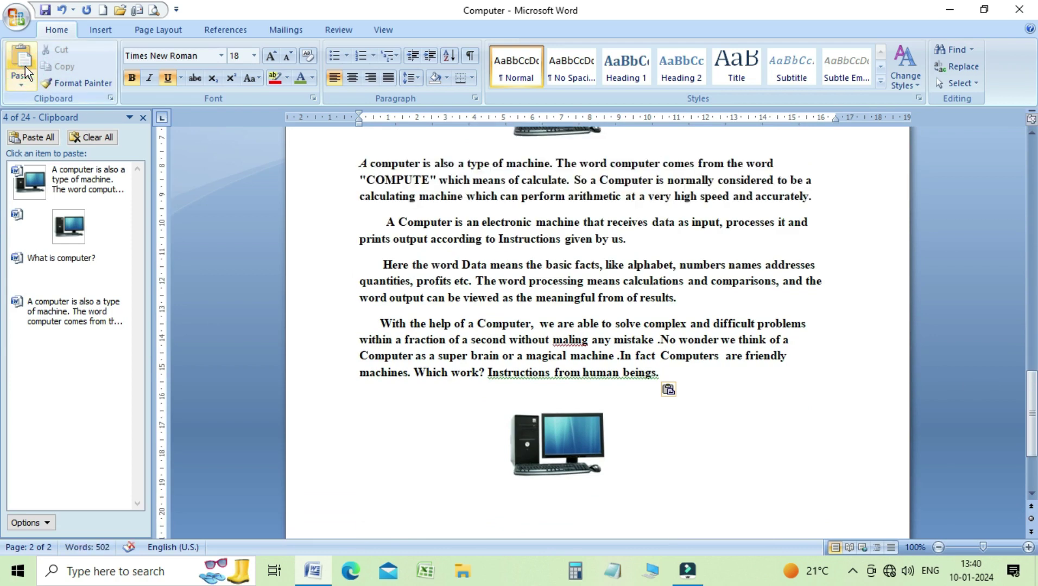
{"action": "left_click_drag", "start_coordinate": [1032, 391], "coordinate": [1032, 157]}
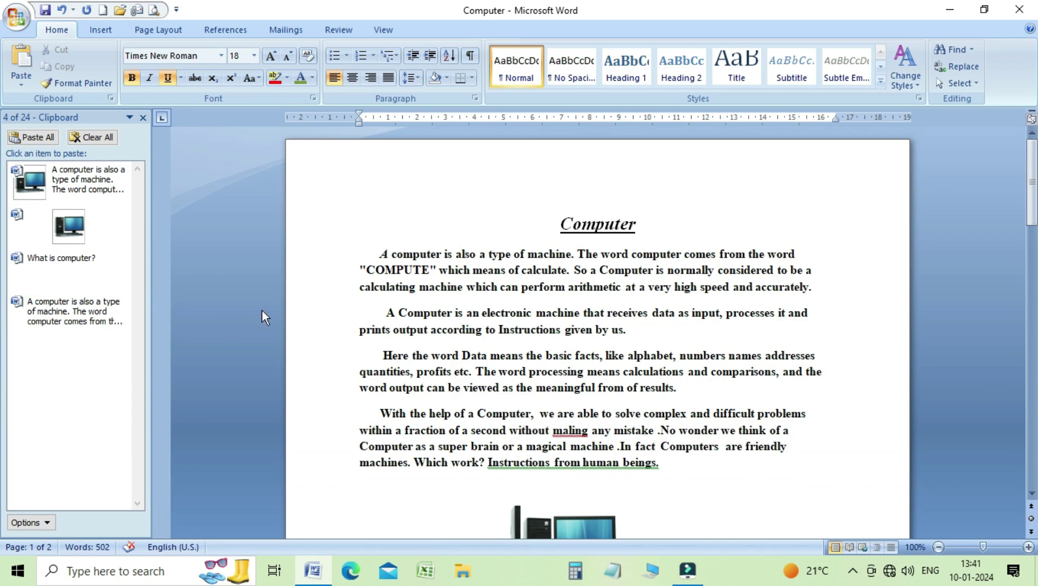
{"action": "left_click", "coordinate": [143, 118]}
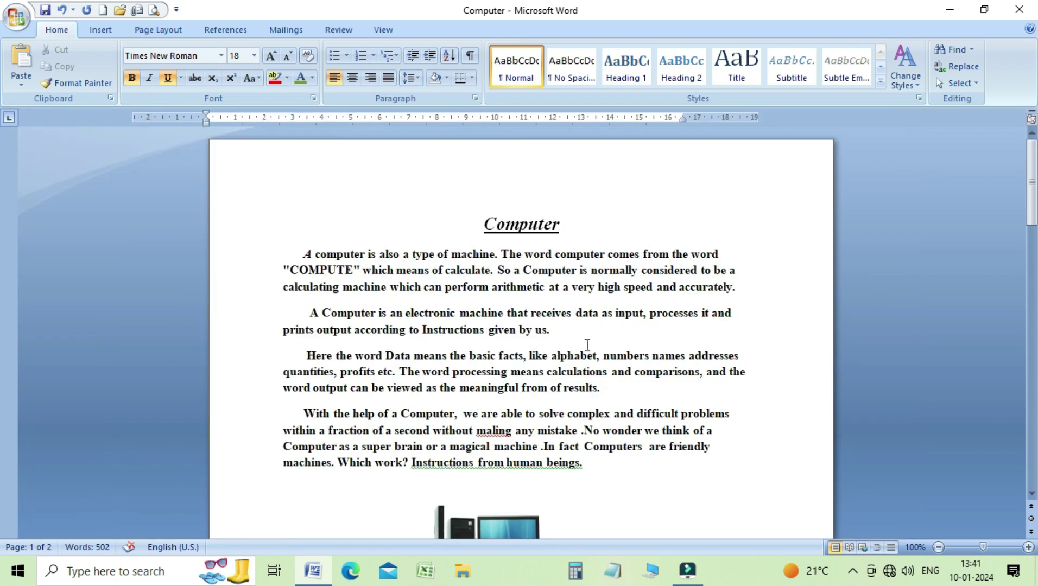
Step: Reopen the Clipboard pane and paste its newest item, the full body text with the picture, at the end of the document
{"action": "left_click", "coordinate": [112, 99]}
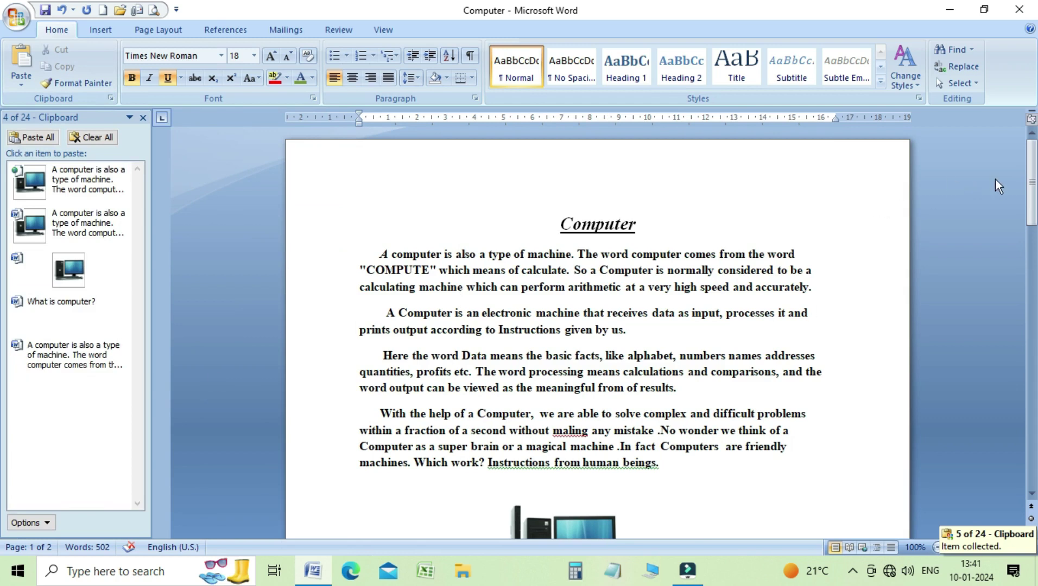
{"action": "left_click_drag", "start_coordinate": [1032, 179], "coordinate": [2, 492]}
{"action": "left_click", "coordinate": [441, 473]}
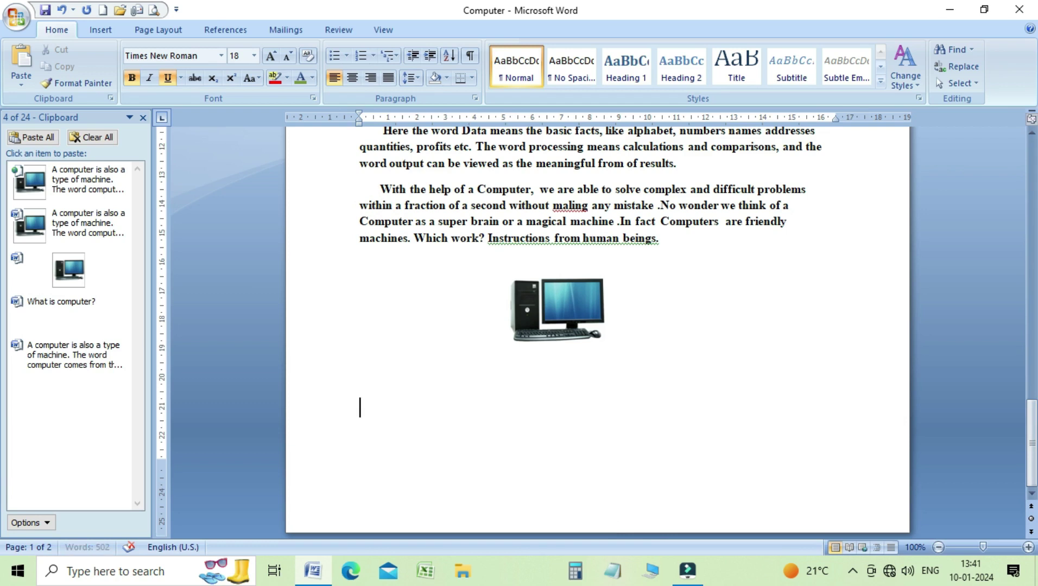
{"action": "left_click", "coordinate": [123, 182]}
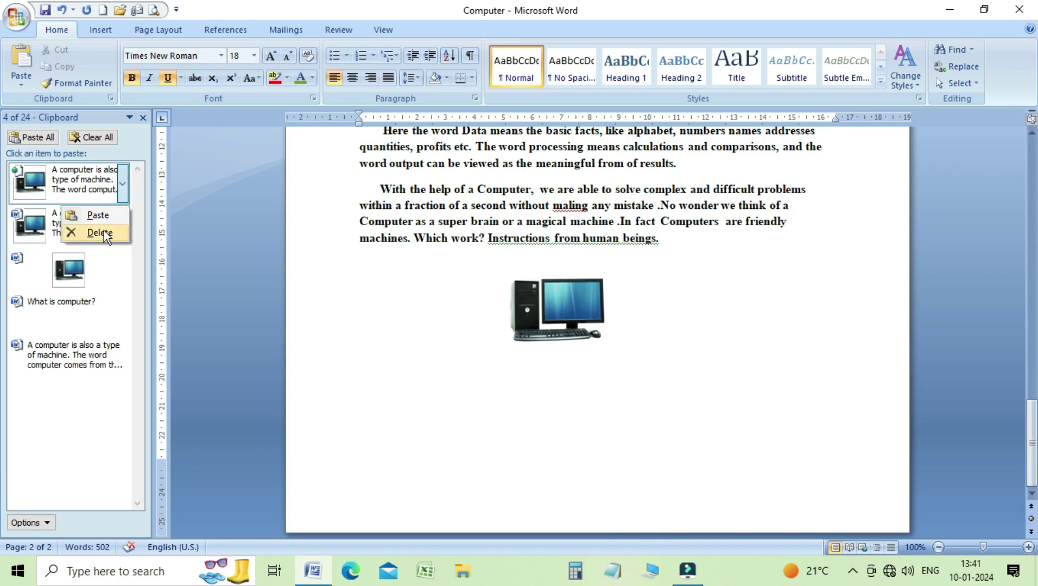
{"action": "left_click", "coordinate": [97, 216]}
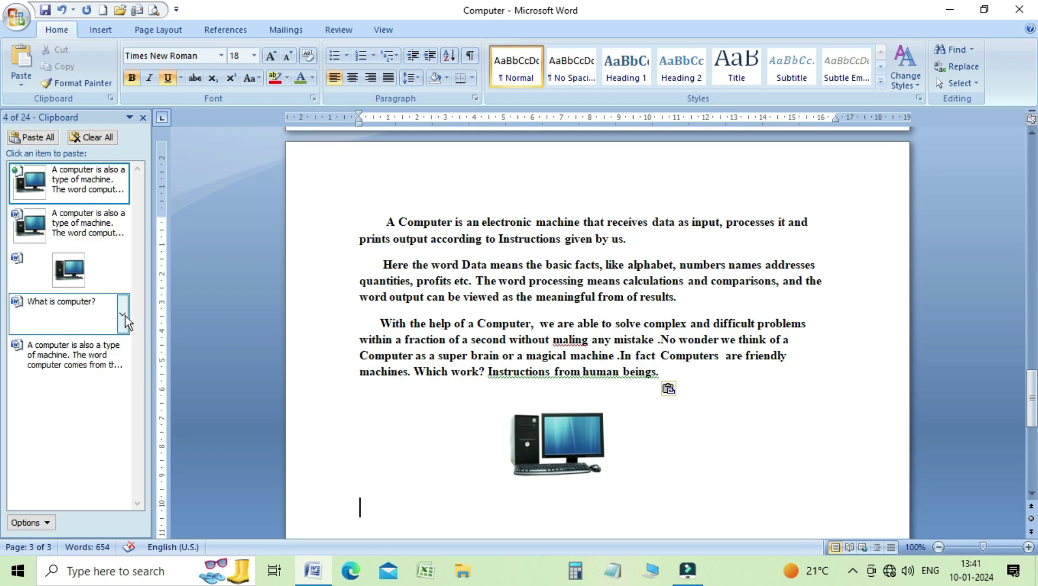
Step: Paste the collected "What is computer?" item at the document's end and delete the picture-only item from the Clipboard
{"action": "left_click", "coordinate": [124, 318]}
{"action": "left_click", "coordinate": [113, 342]}
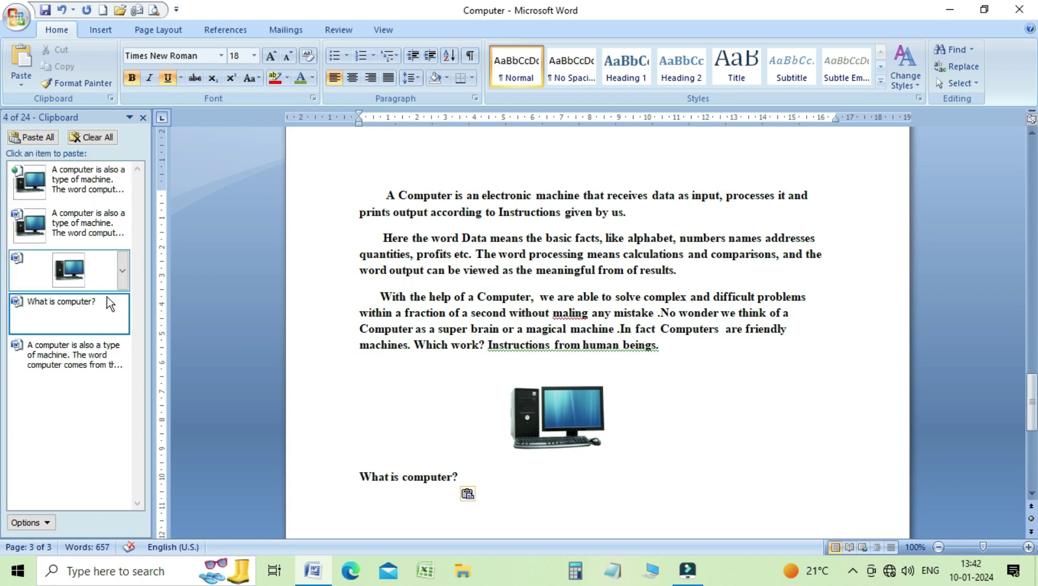
{"action": "left_click", "coordinate": [124, 268]}
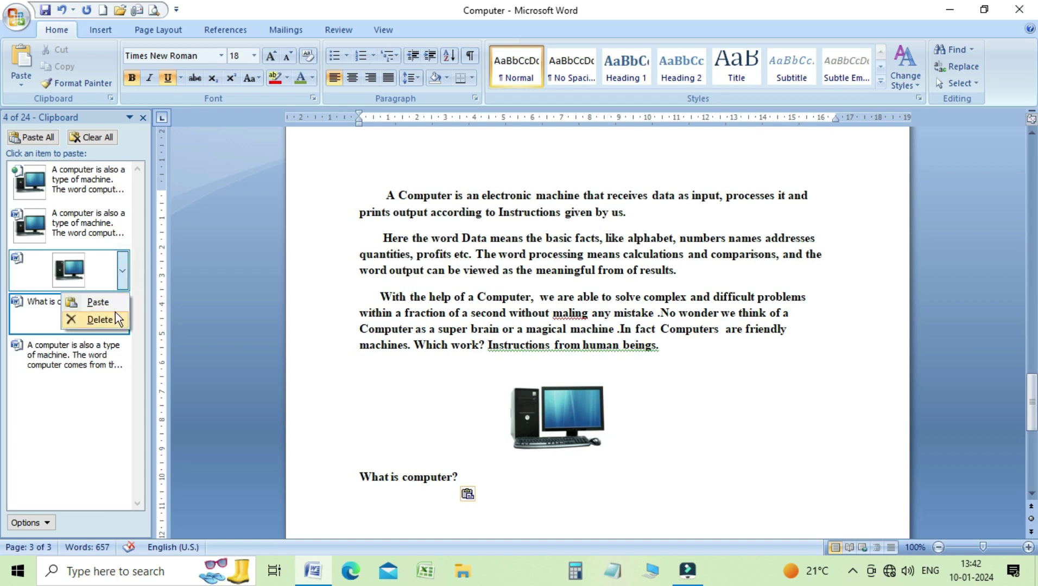
{"action": "left_click", "coordinate": [100, 319]}
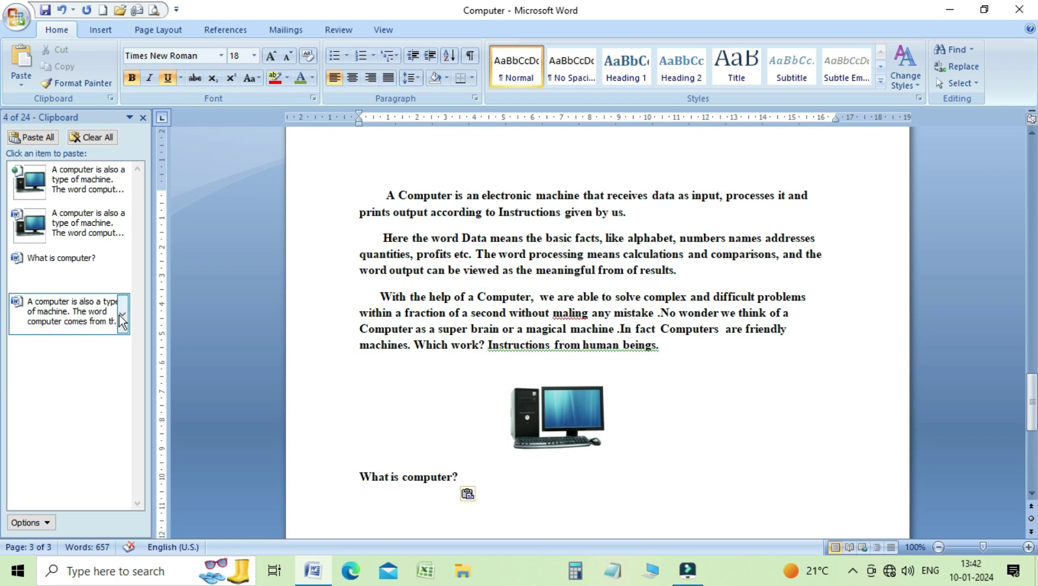
Step: Create a new blank document and paste all collected Clipboard items into it at once
{"action": "key", "text": "ctrl+n"}
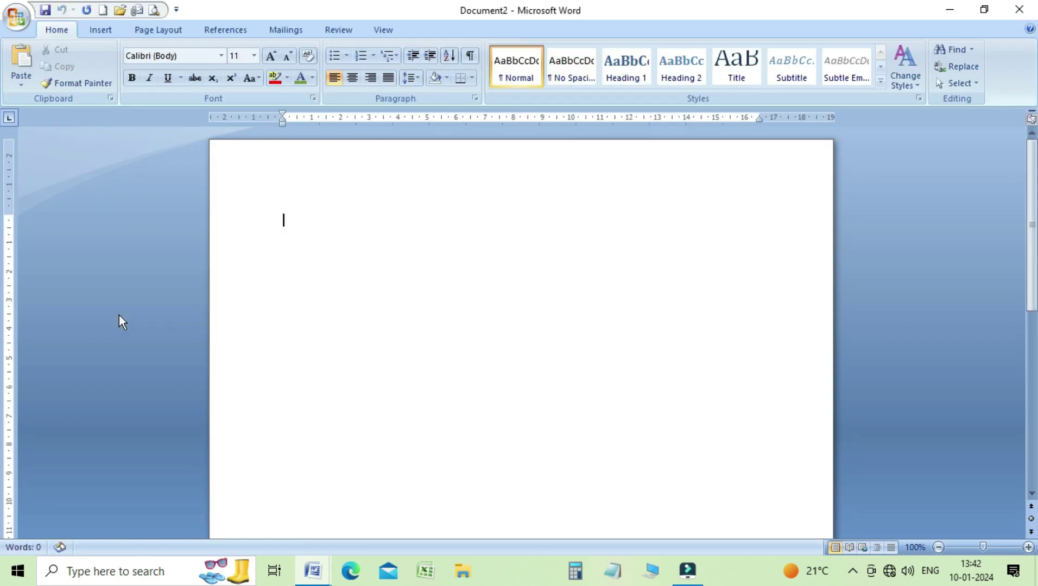
{"action": "left_click", "coordinate": [110, 98]}
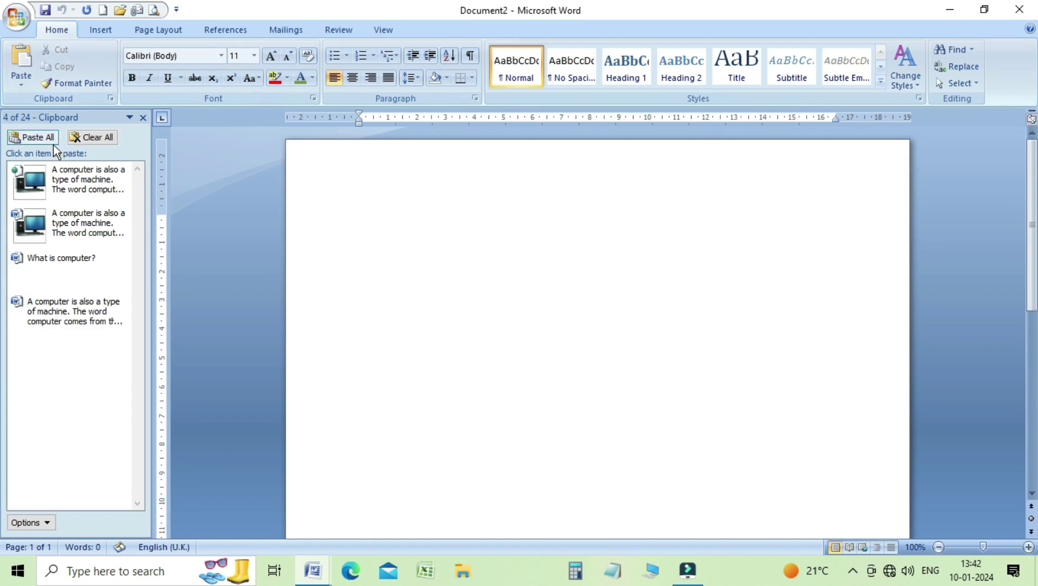
{"action": "left_click", "coordinate": [41, 138]}
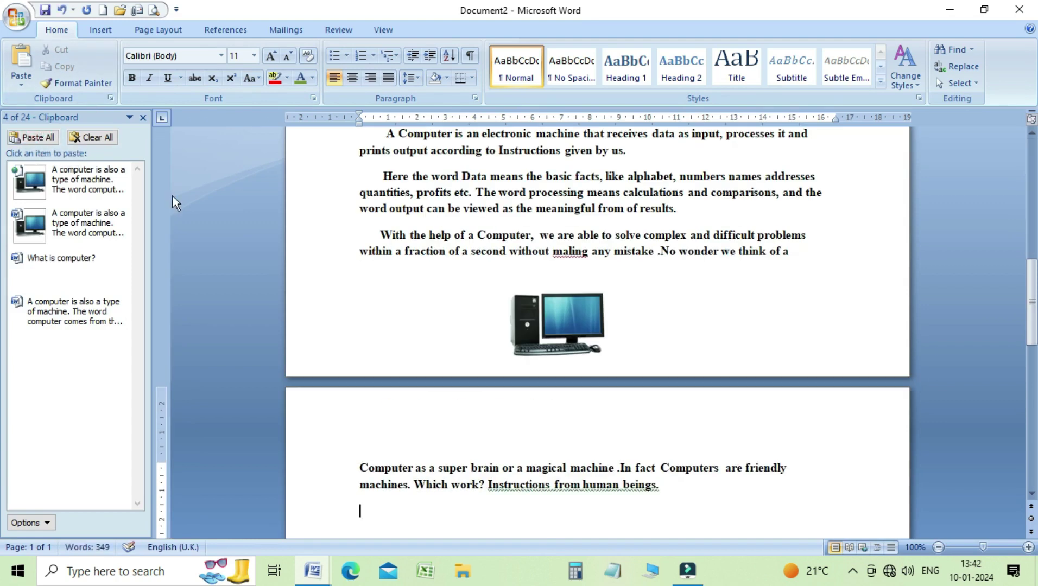
Step: At the new document's end, paste the newest Clipboard item with text and picture, followed by the oldest item, the single first paragraph
{"action": "left_click_drag", "start_coordinate": [1030, 298], "coordinate": [3, 380]}
{"action": "left_click", "coordinate": [416, 341]}
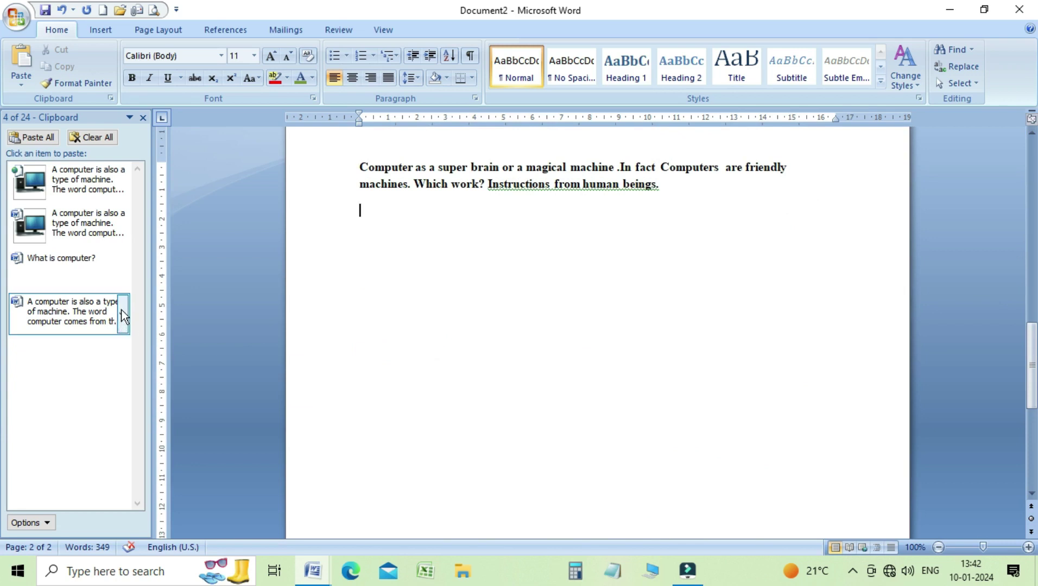
{"action": "left_click", "coordinate": [126, 184]}
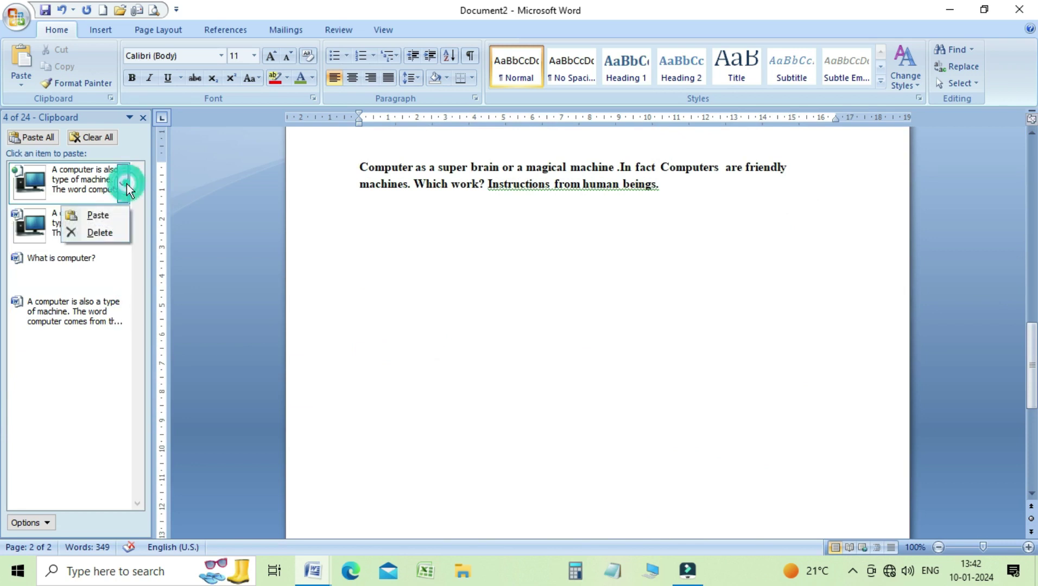
{"action": "left_click", "coordinate": [109, 211]}
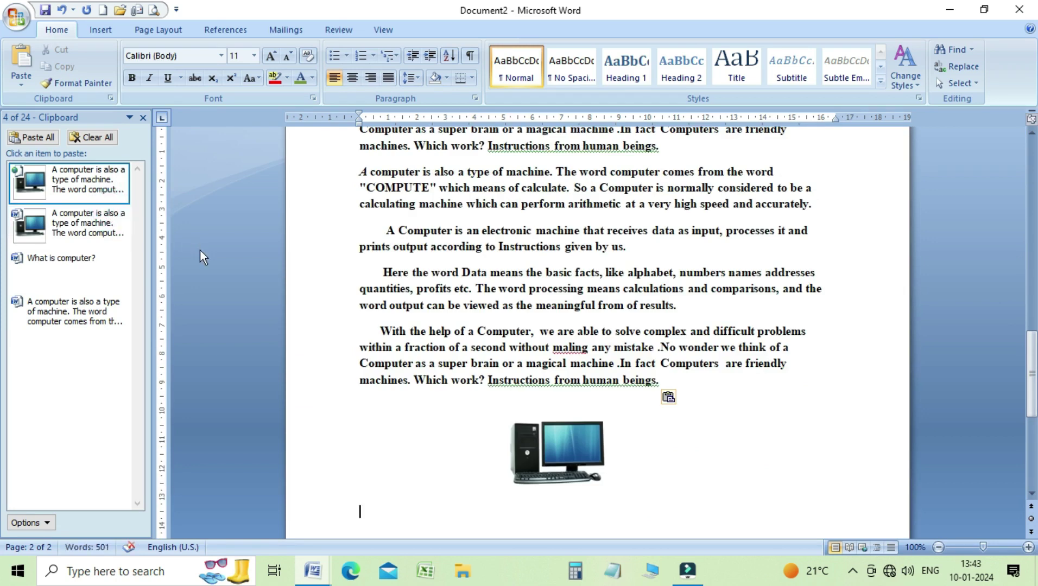
{"action": "left_click", "coordinate": [124, 316]}
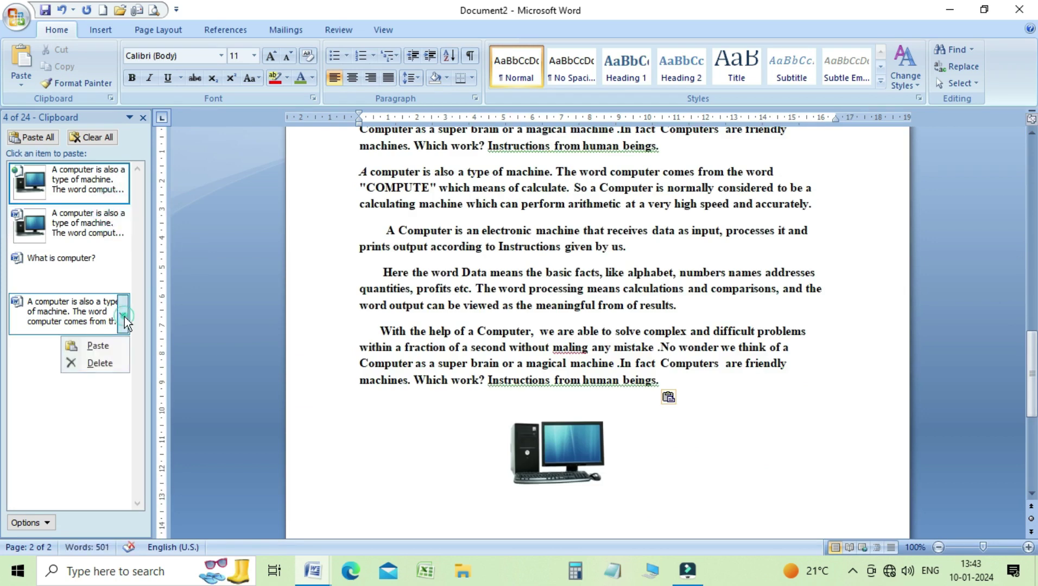
{"action": "left_click", "coordinate": [98, 345]}
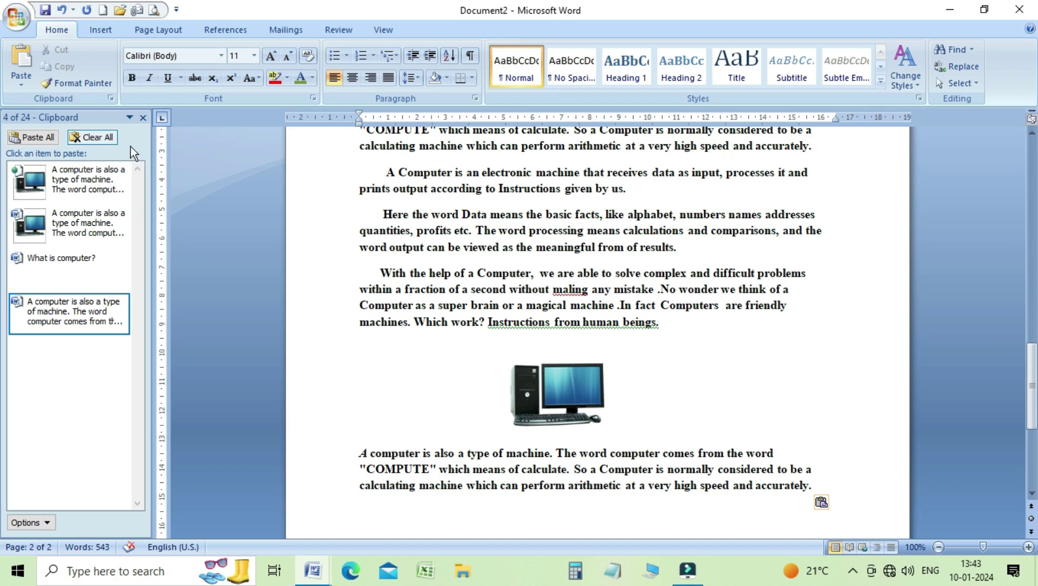
Step: Add a new line after the last pasted paragraph and clear all items from the Clipboard
{"action": "left_click", "coordinate": [430, 222]}
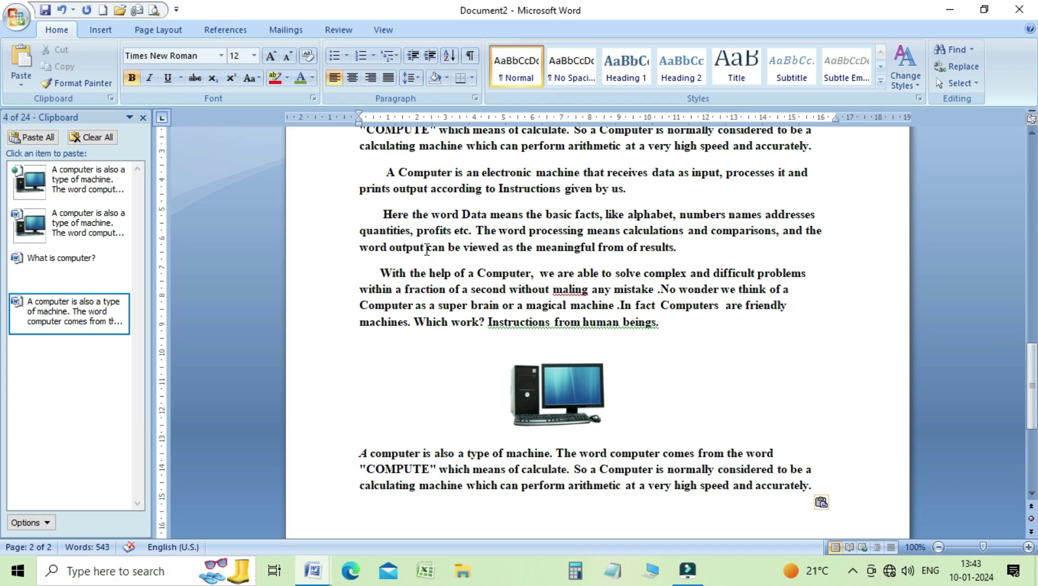
{"action": "left_click", "coordinate": [395, 491]}
{"action": "left_click", "coordinate": [834, 486]}
{"action": "key", "text": "Return"}
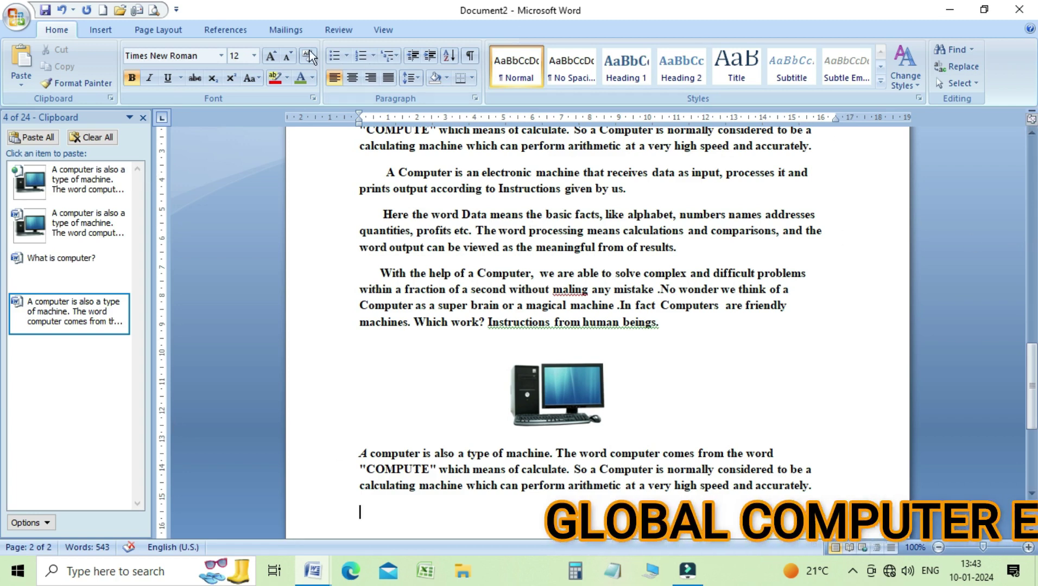
{"action": "left_click", "coordinate": [96, 138]}
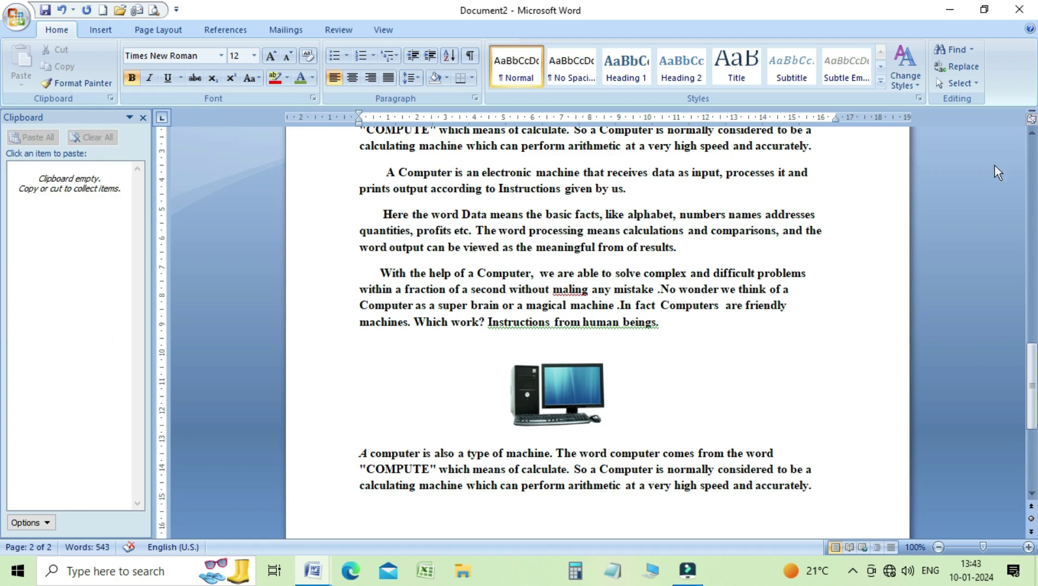
{"action": "left_click_drag", "start_coordinate": [1034, 427], "coordinate": [1035, 223]}
{"action": "left_click", "coordinate": [412, 251]}
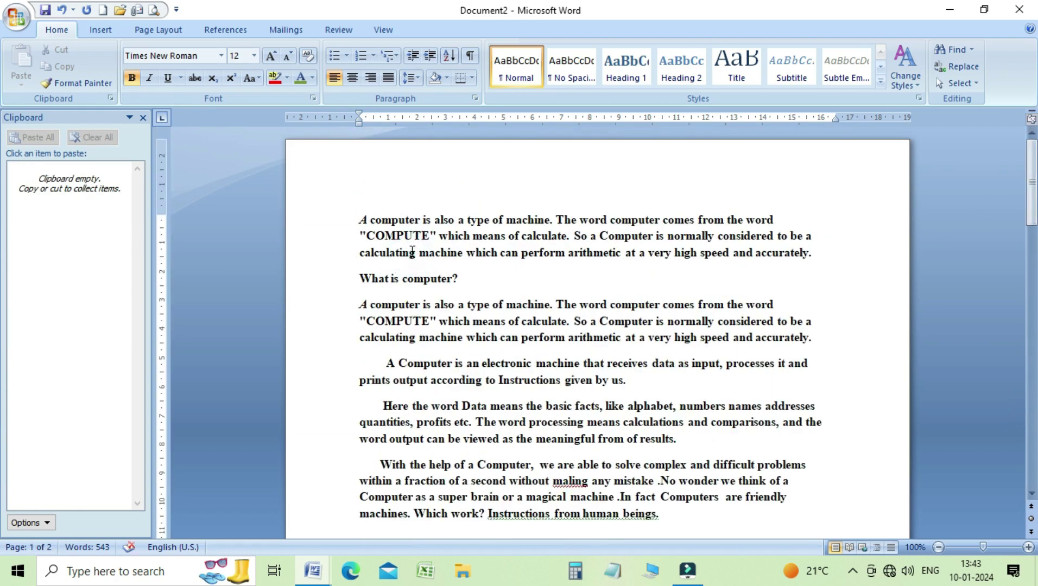